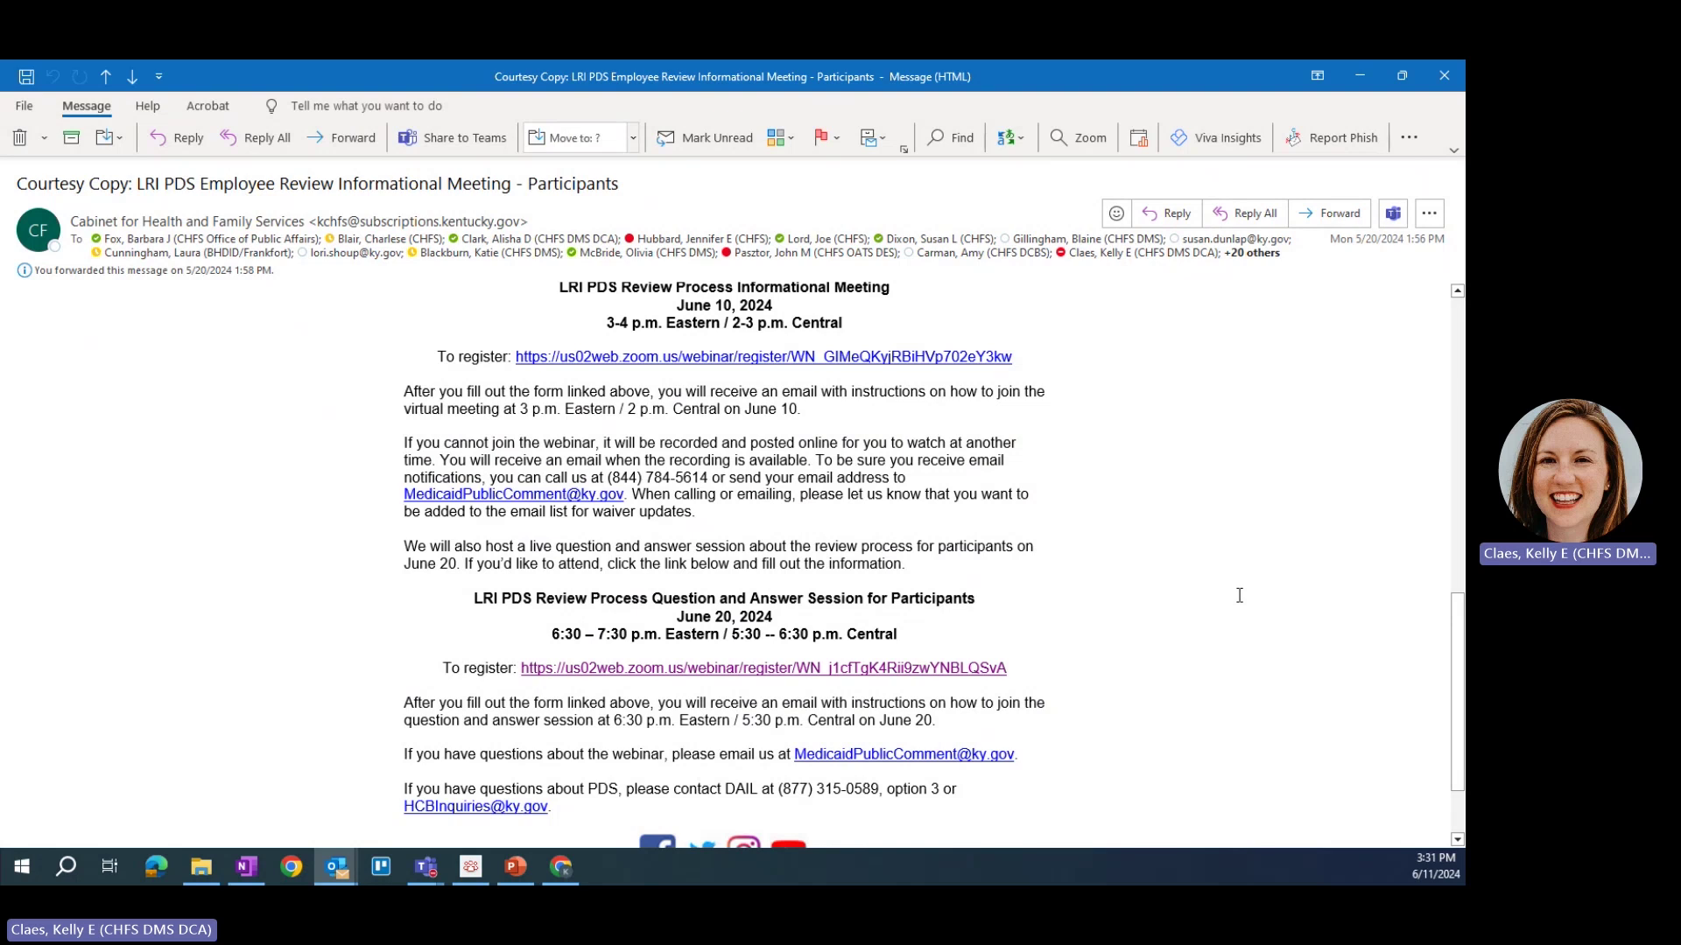
Step: Open the Q&A webinar registration page and enter the registrant's first name, last name and e-mail address
{"action": "left_click", "coordinate": [819, 670]}
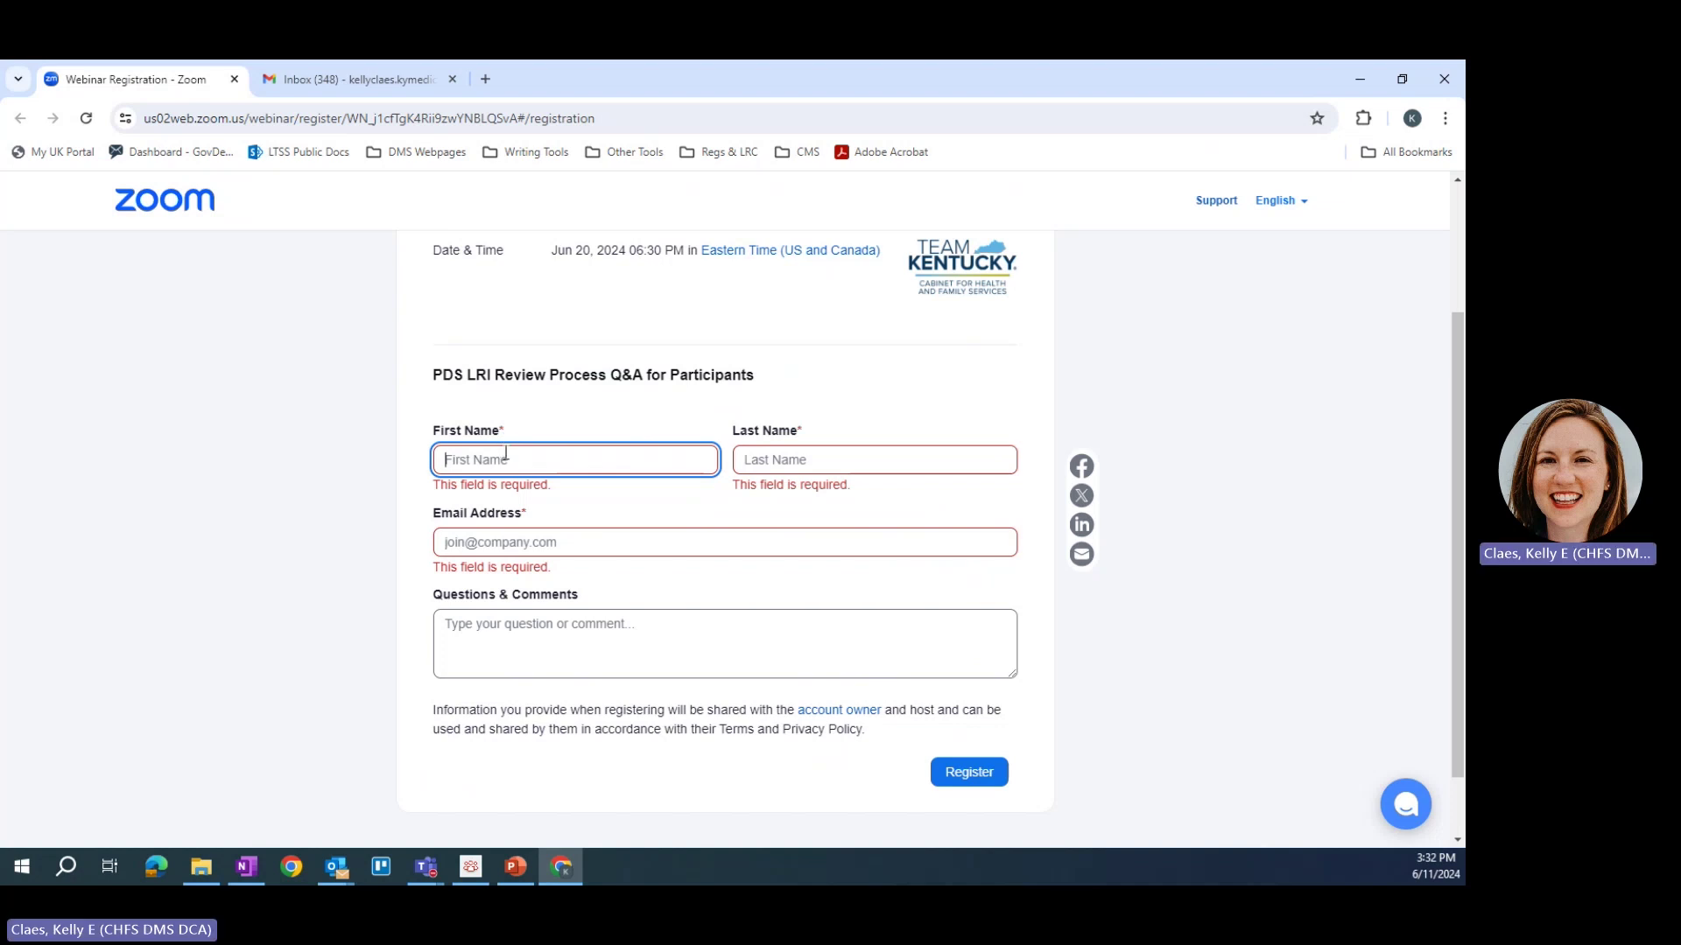
{"action": "key", "text": "Tab"}
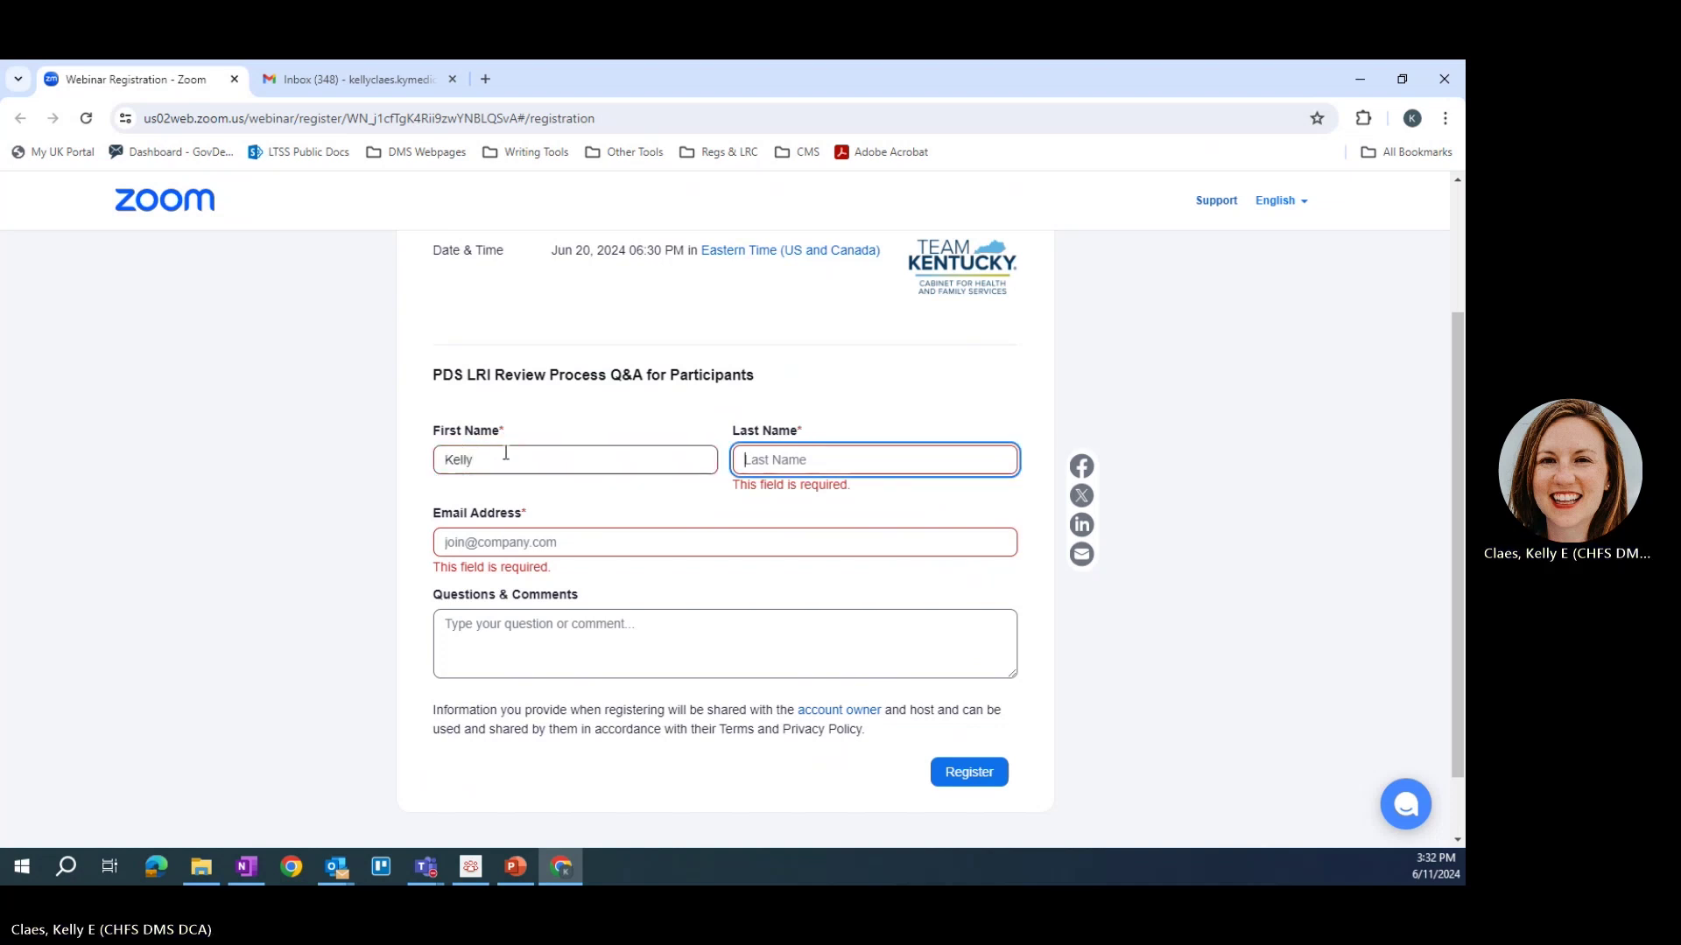
{"action": "left_click", "coordinate": [492, 542]}
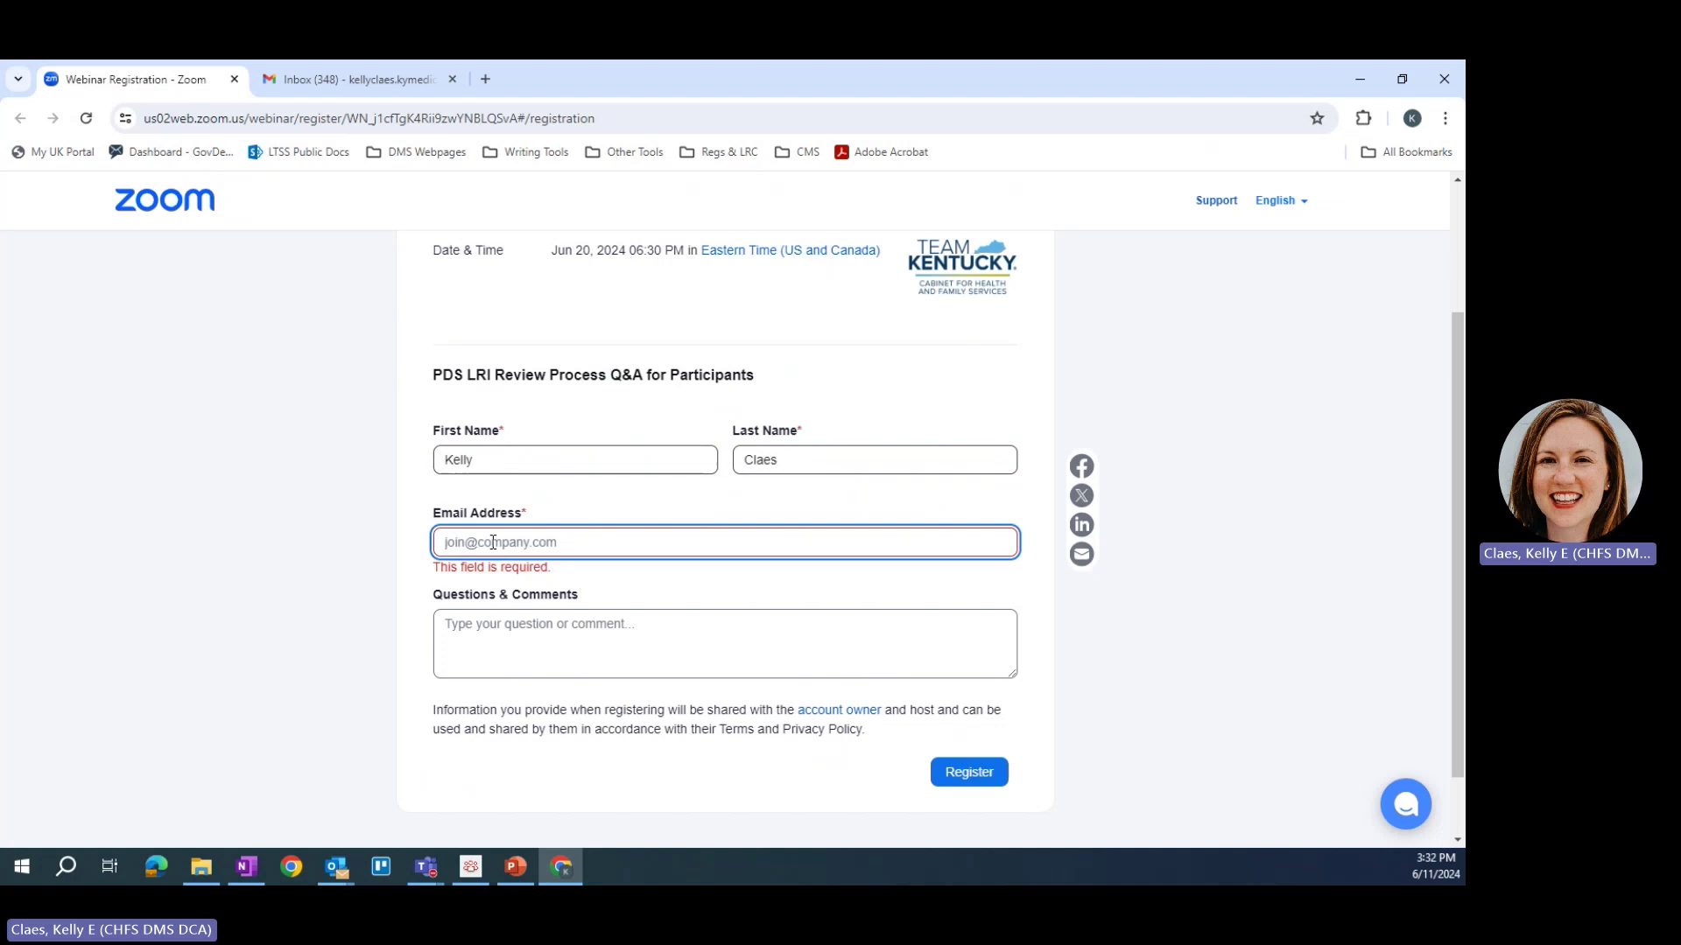
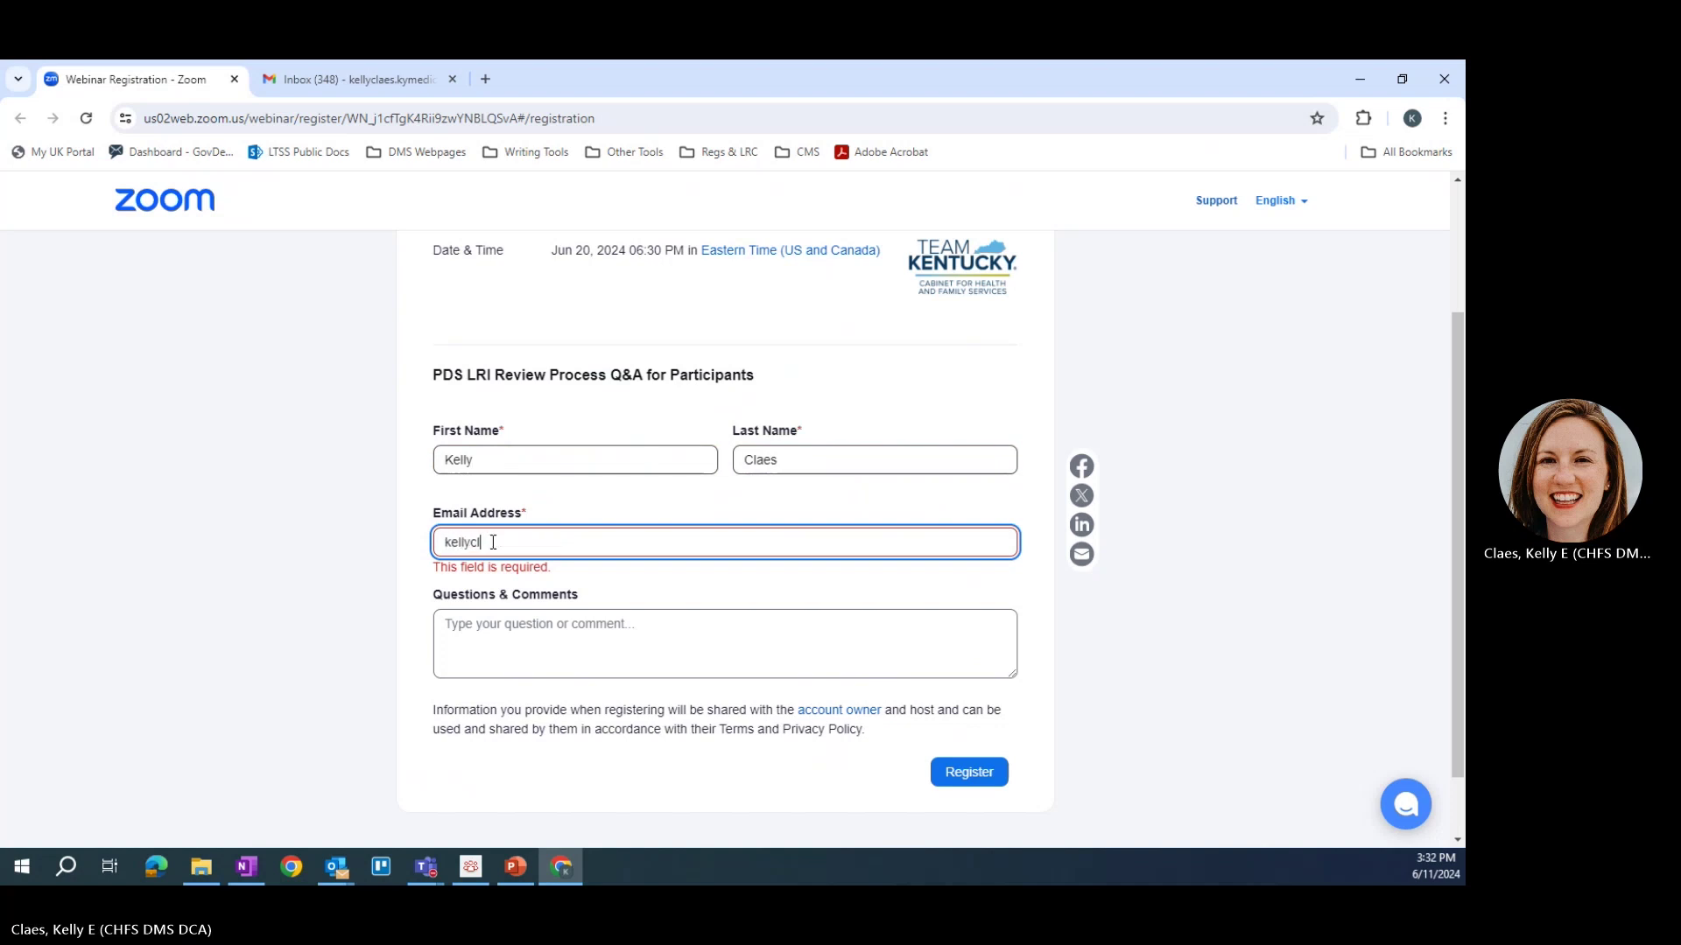
{"action": "left_click", "coordinate": [514, 641]}
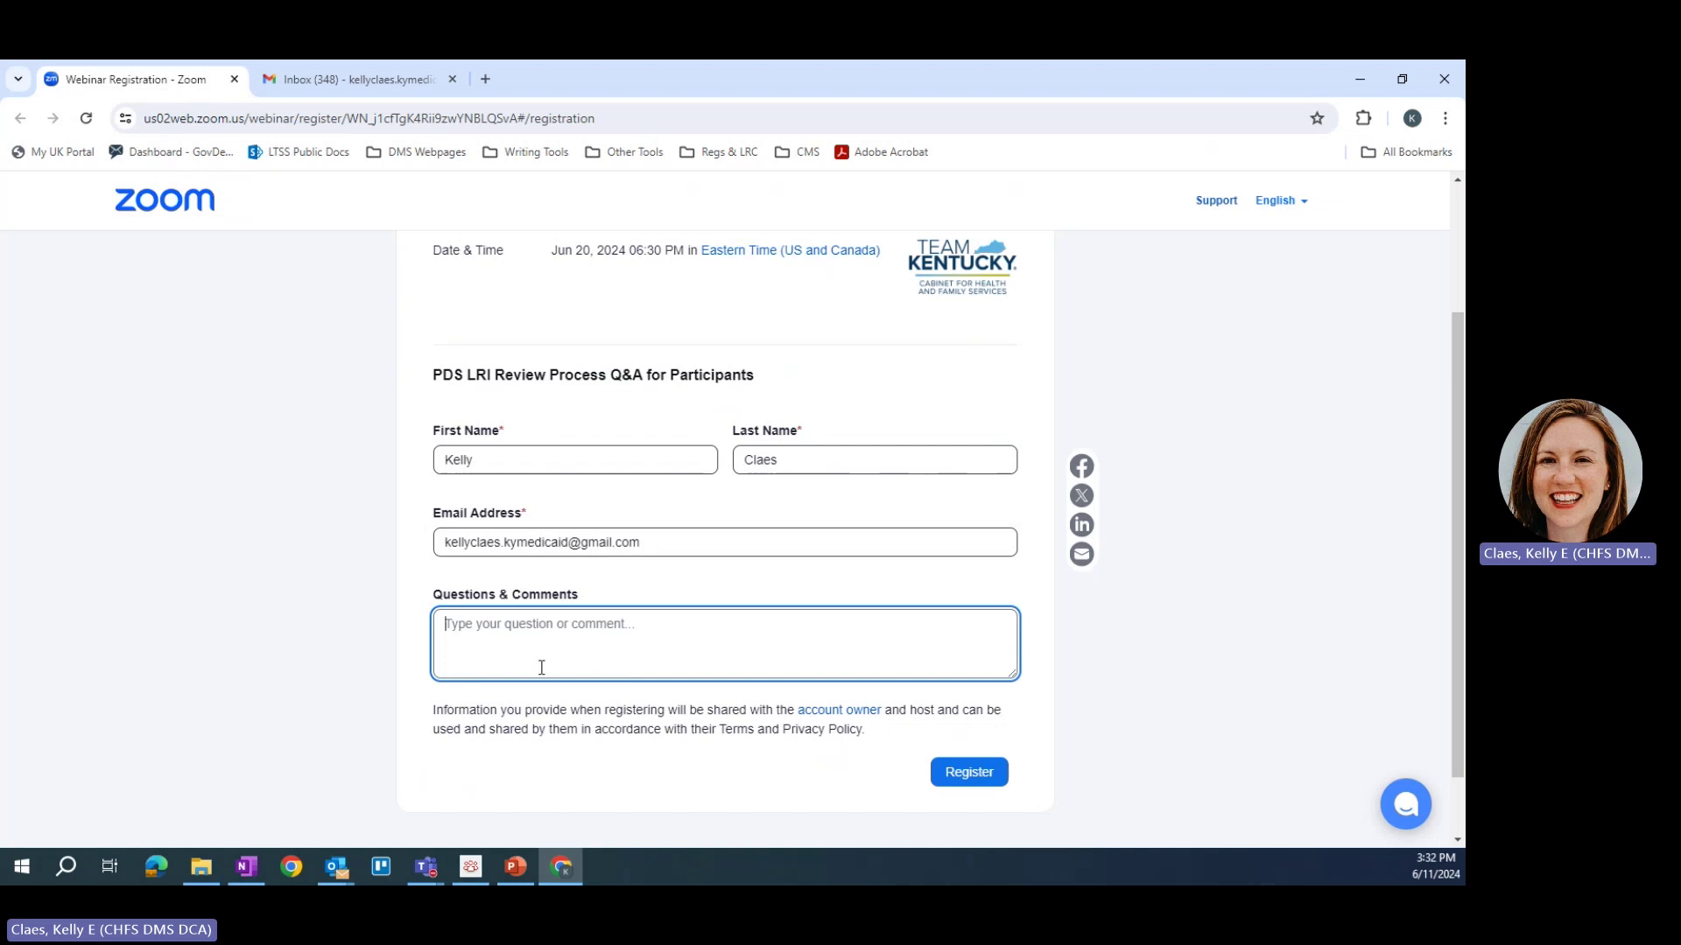
Step: Submit the registration for the LRI PDS Review Process Q&A for Participants on Jun 20, 2024
{"action": "left_click", "coordinate": [961, 781]}
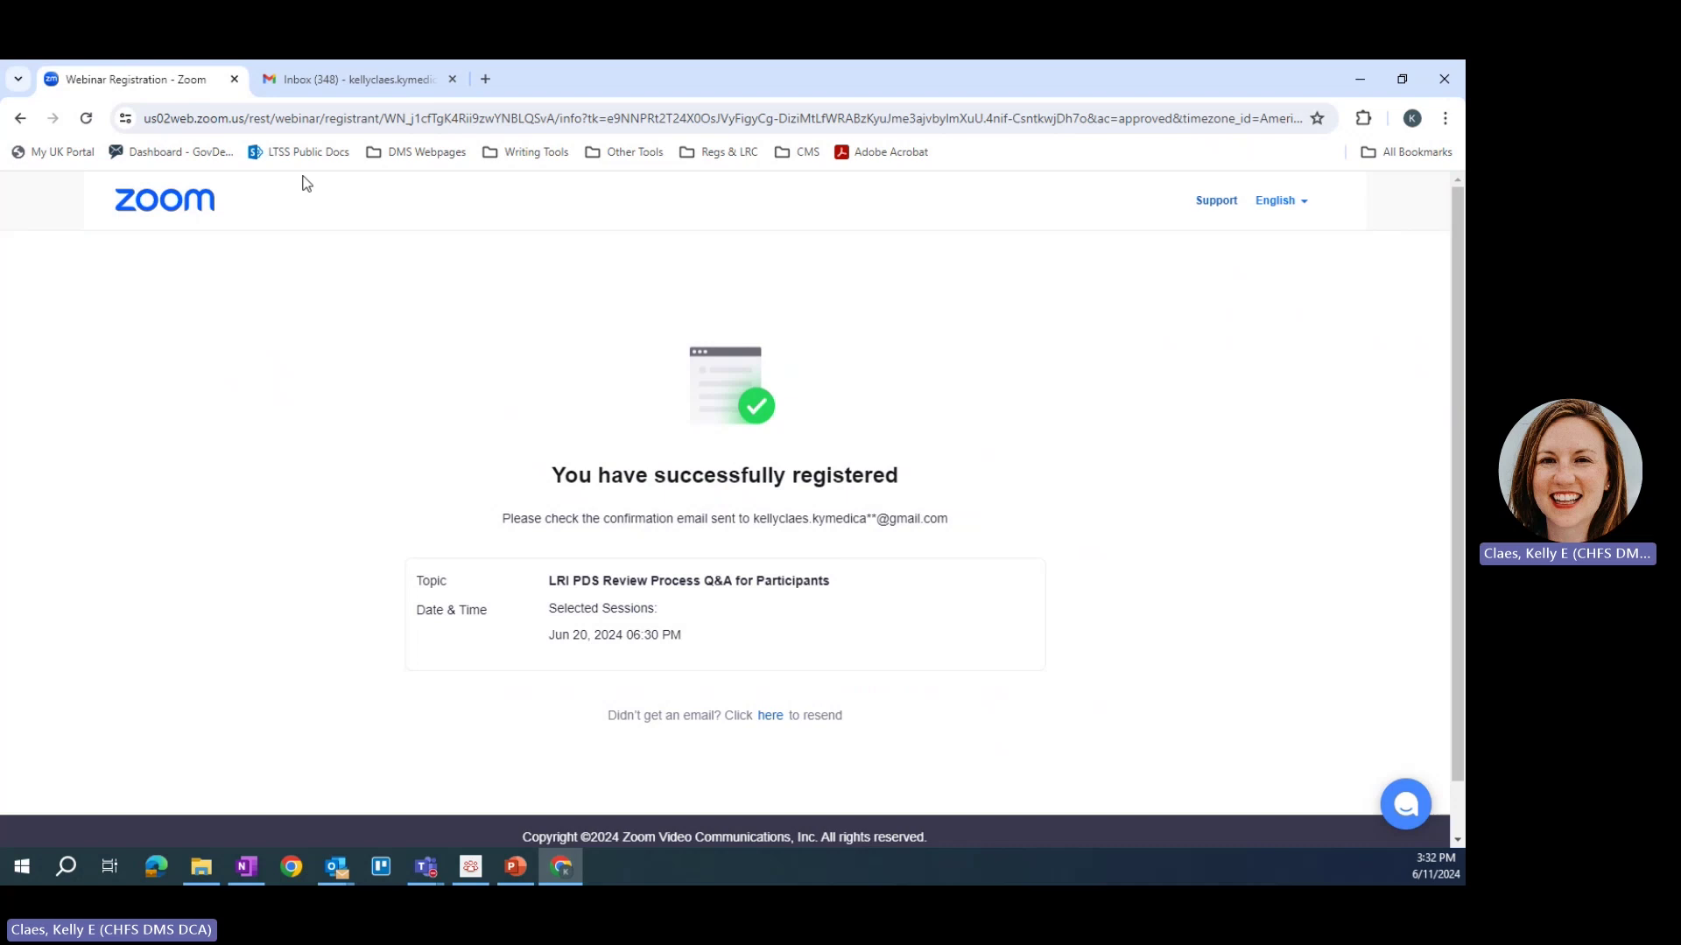
Step: Open the PDS LRI Q&A For Providers confirmation email in Gmail and follow its Join Webinar link
{"action": "left_click", "coordinate": [336, 92]}
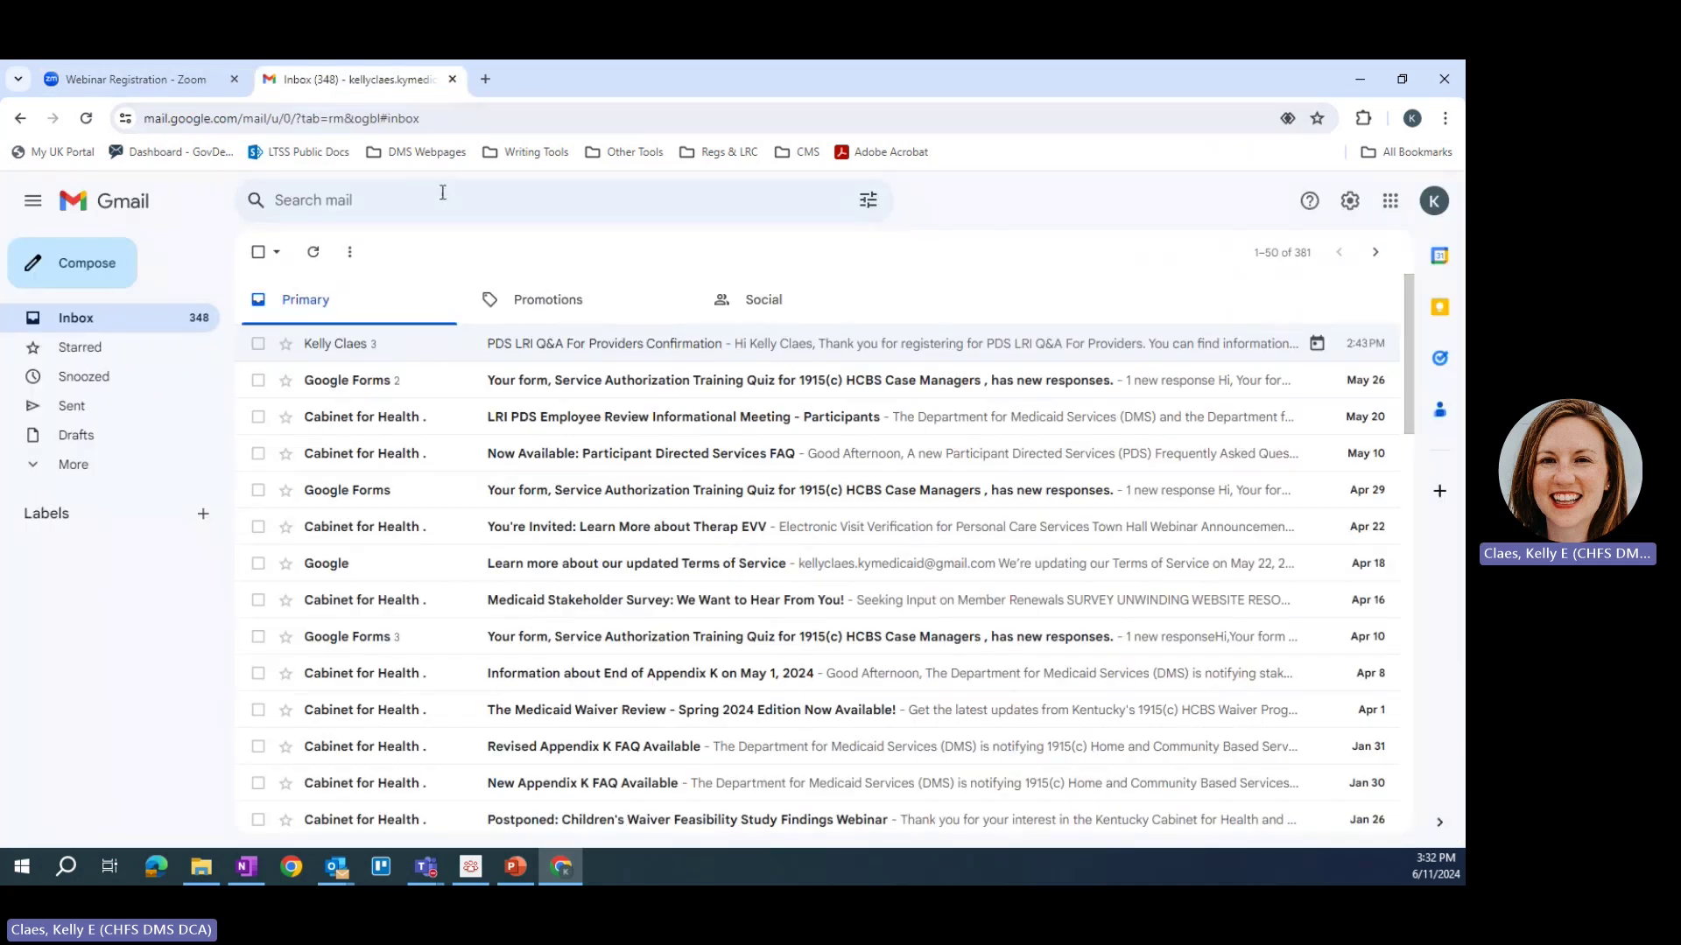
{"action": "left_click", "coordinate": [506, 349]}
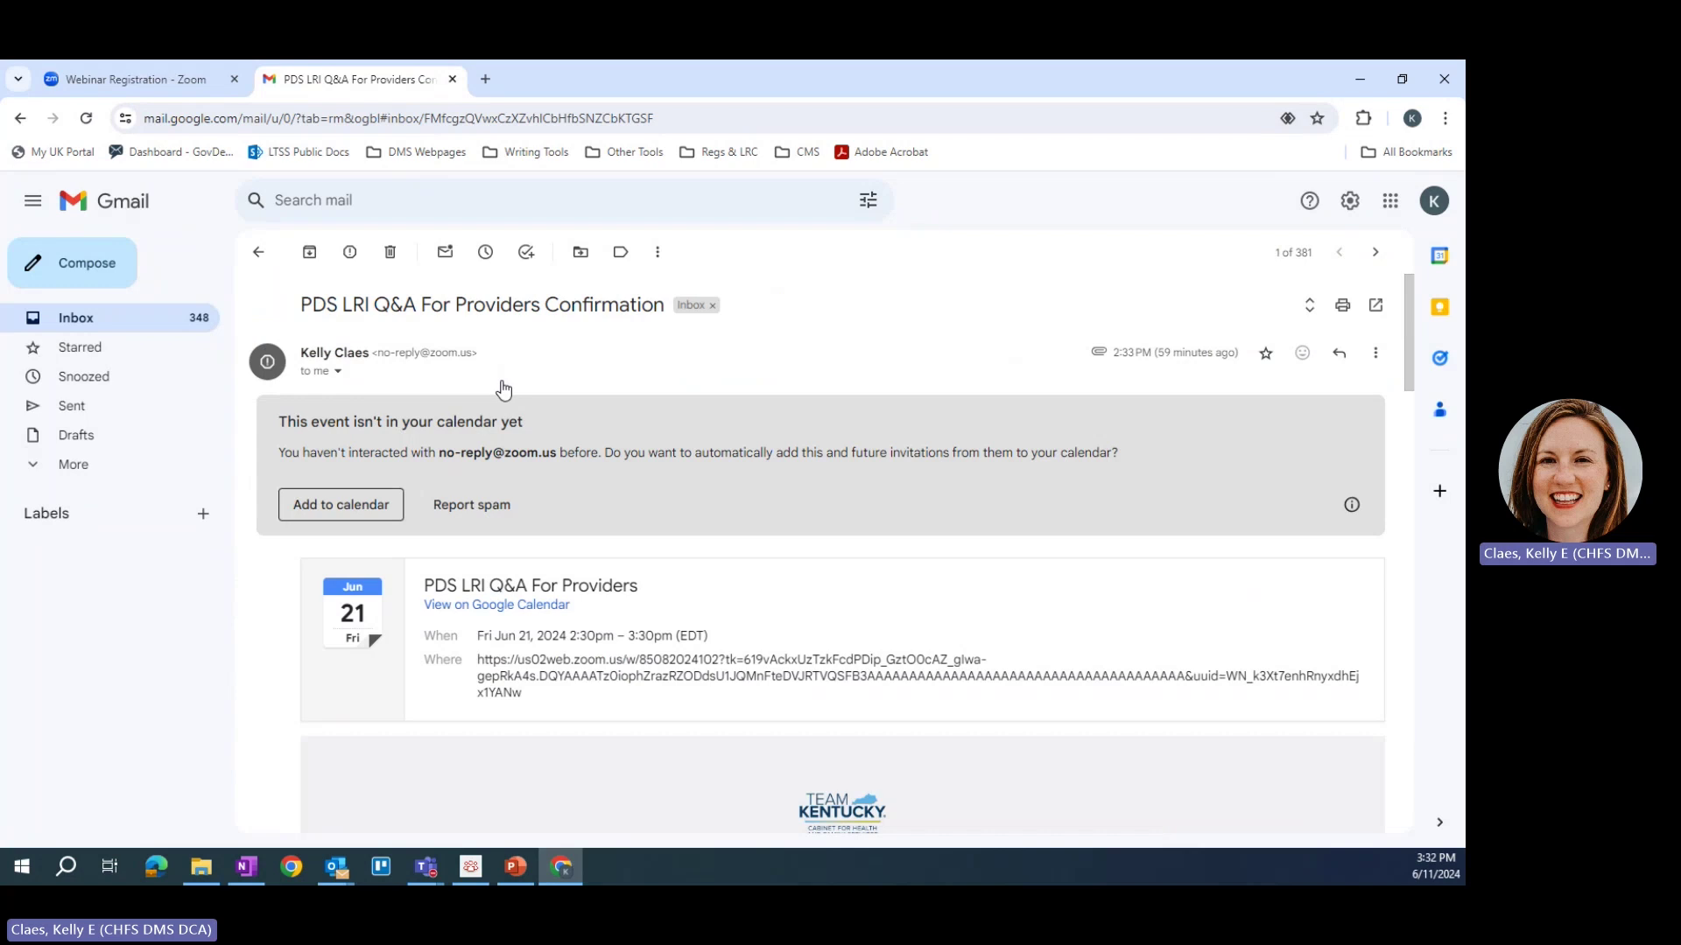
{"action": "scroll", "coordinate": [604, 538], "scroll_direction": "down", "scroll_amount": 6}
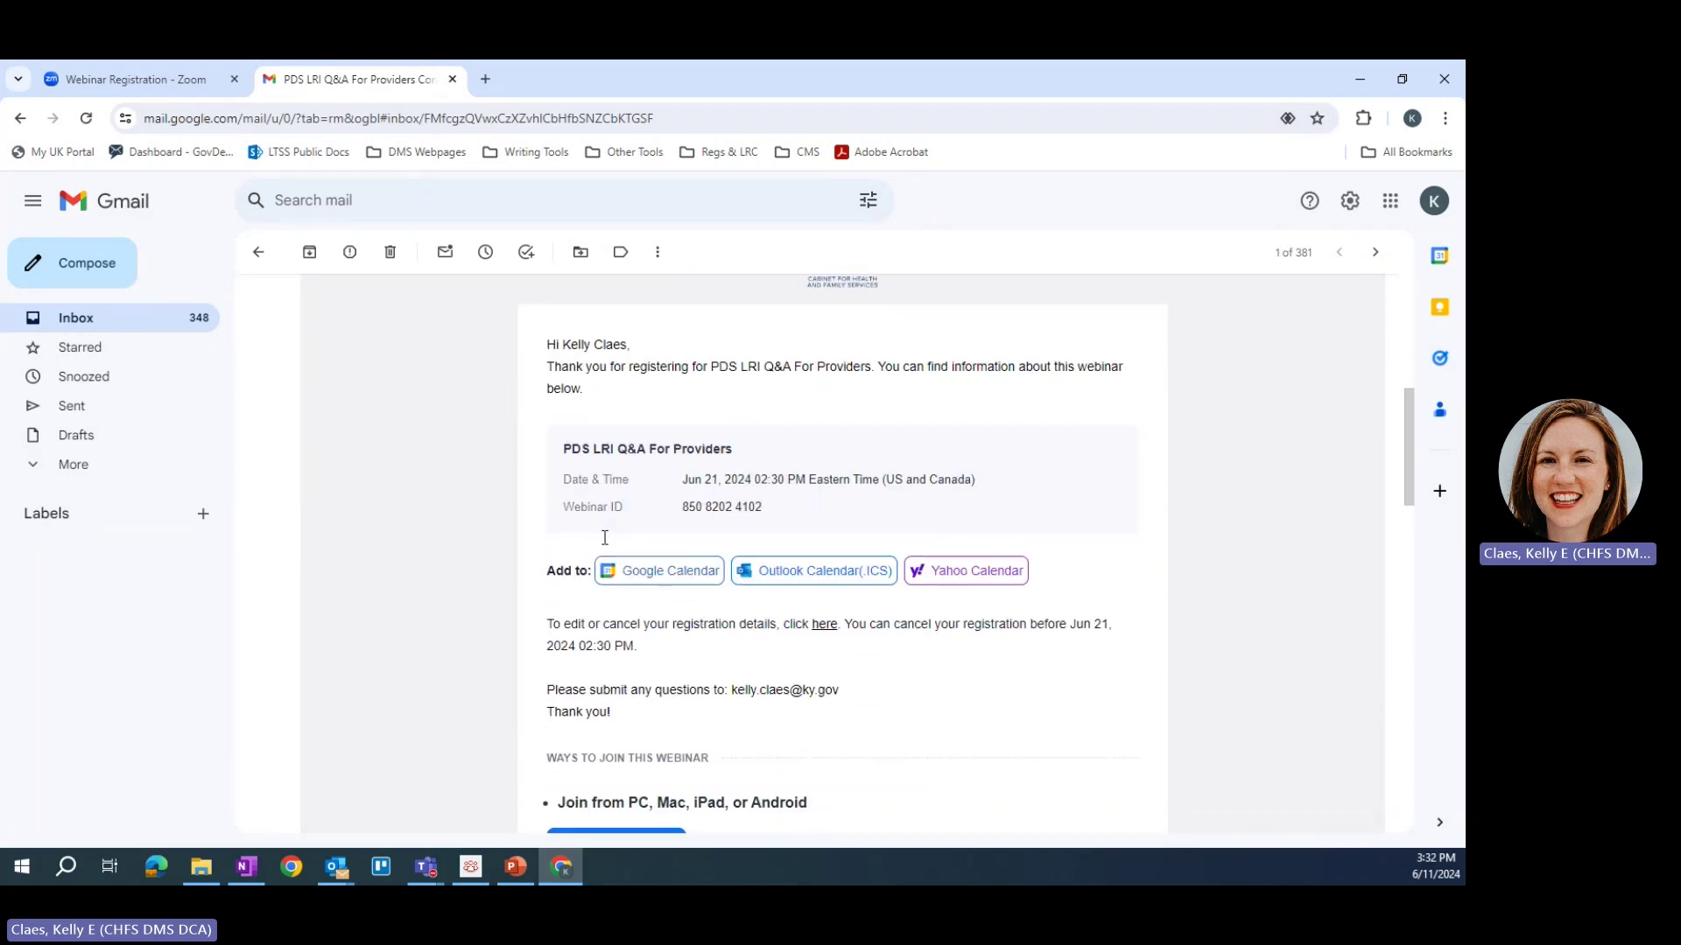
{"action": "scroll", "coordinate": [604, 538], "scroll_direction": "down", "scroll_amount": 1}
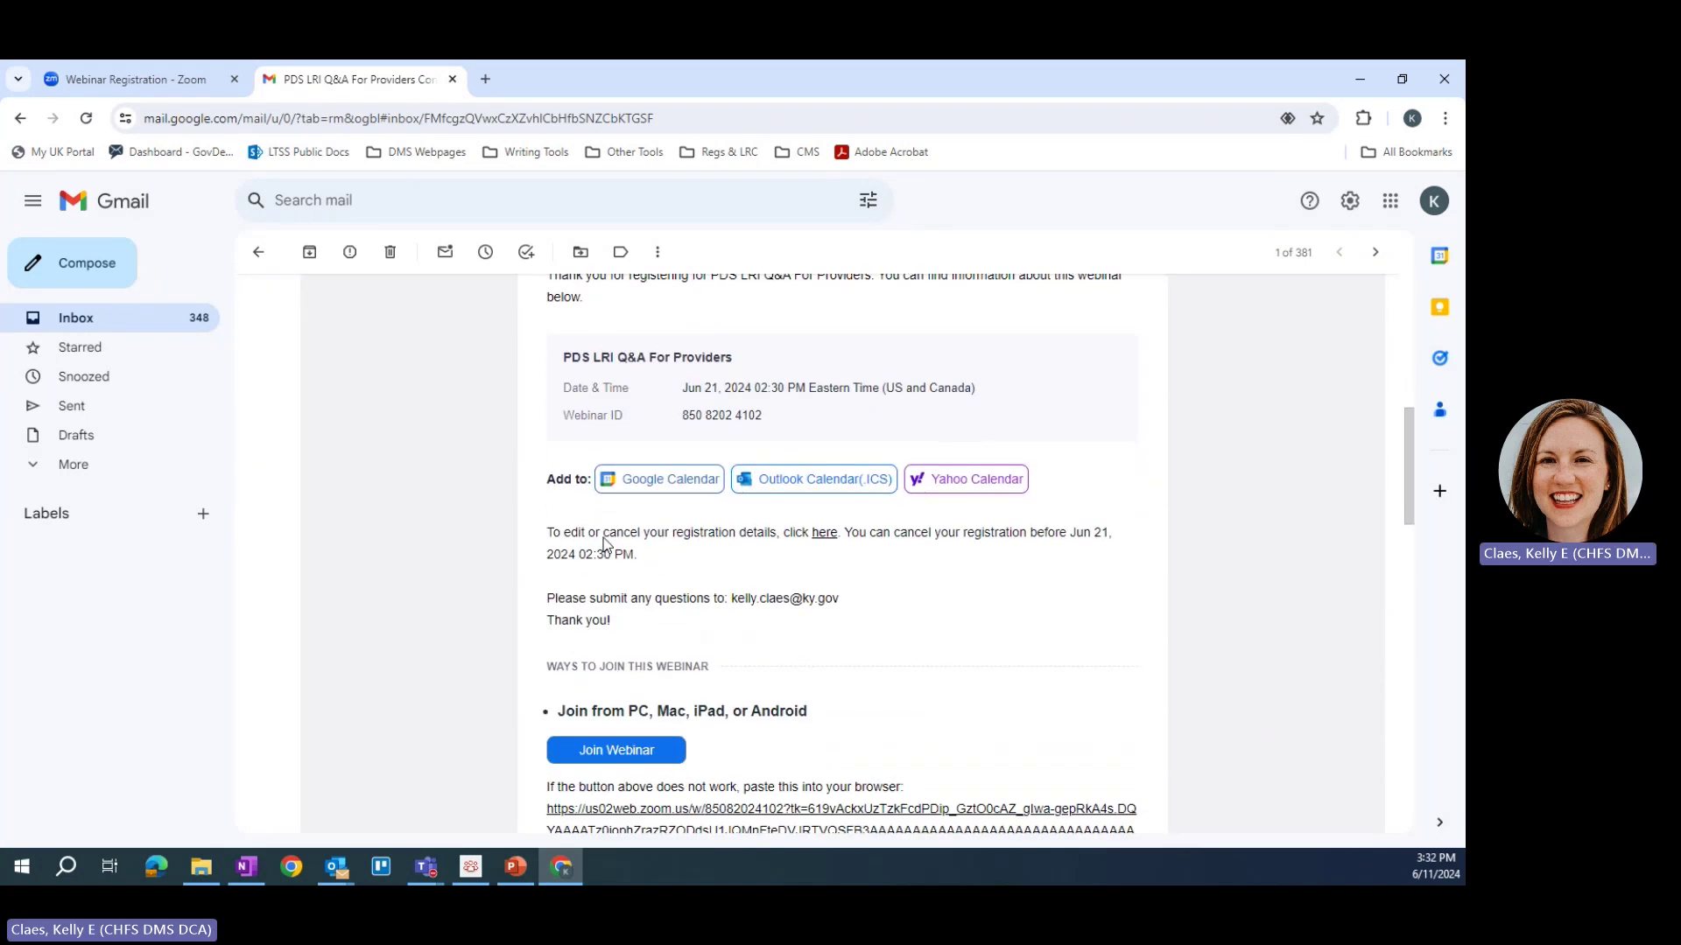
{"action": "scroll", "coordinate": [604, 543], "scroll_direction": "down", "scroll_amount": 2}
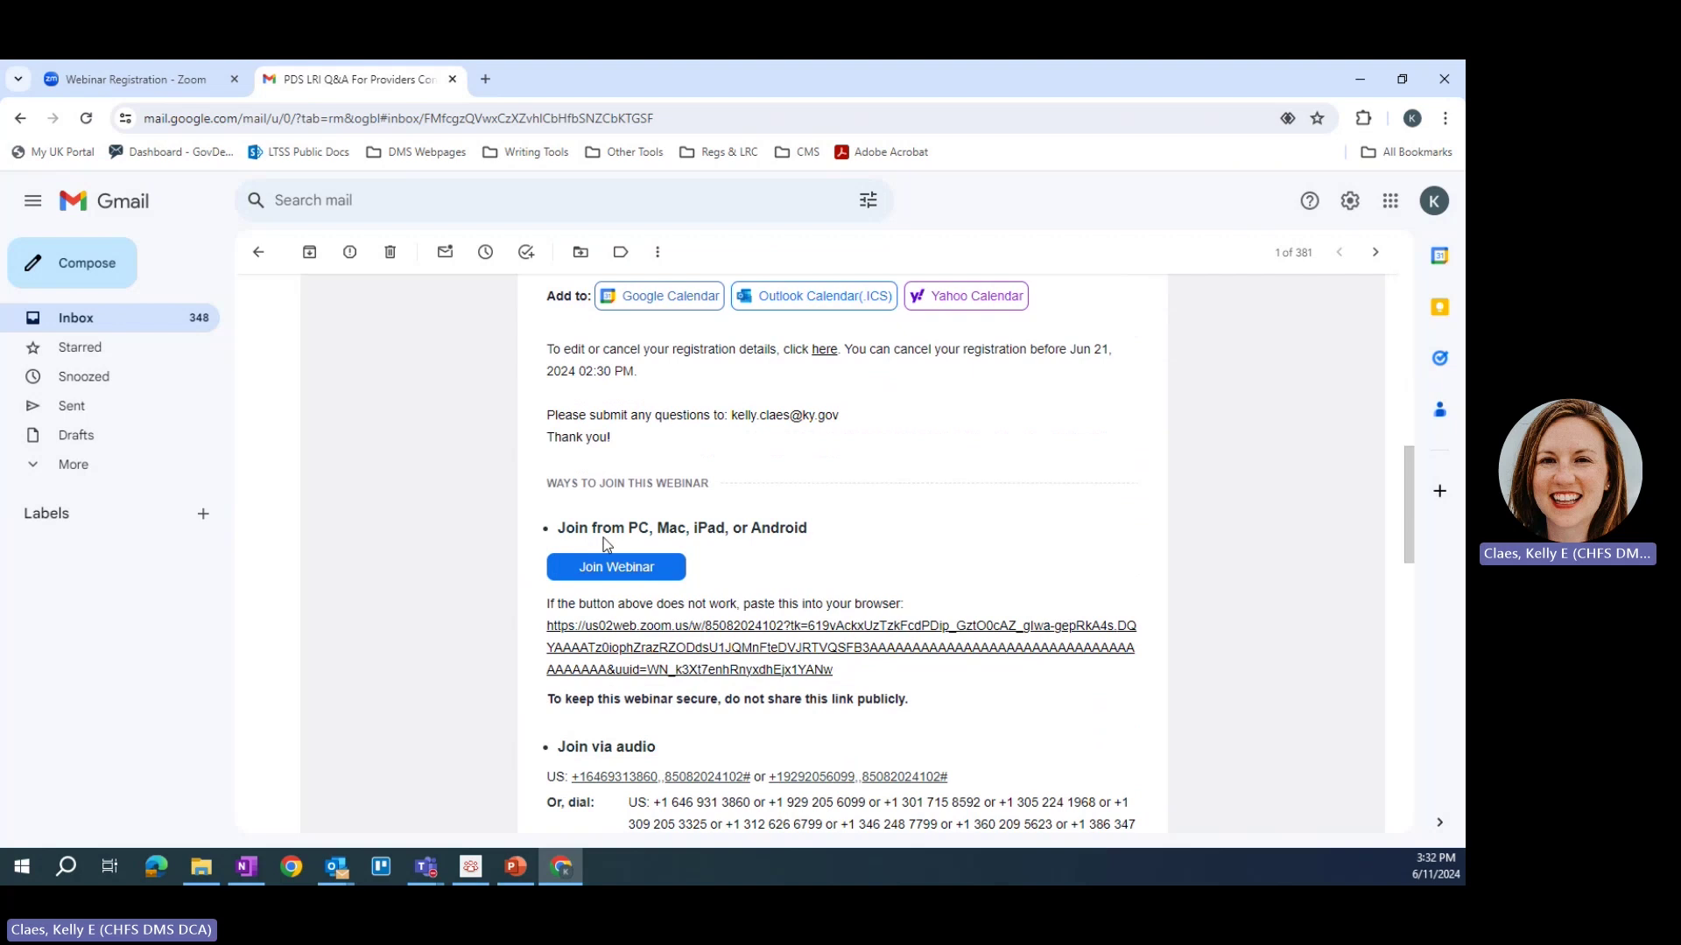
{"action": "scroll", "coordinate": [606, 545], "scroll_direction": "down", "scroll_amount": 1}
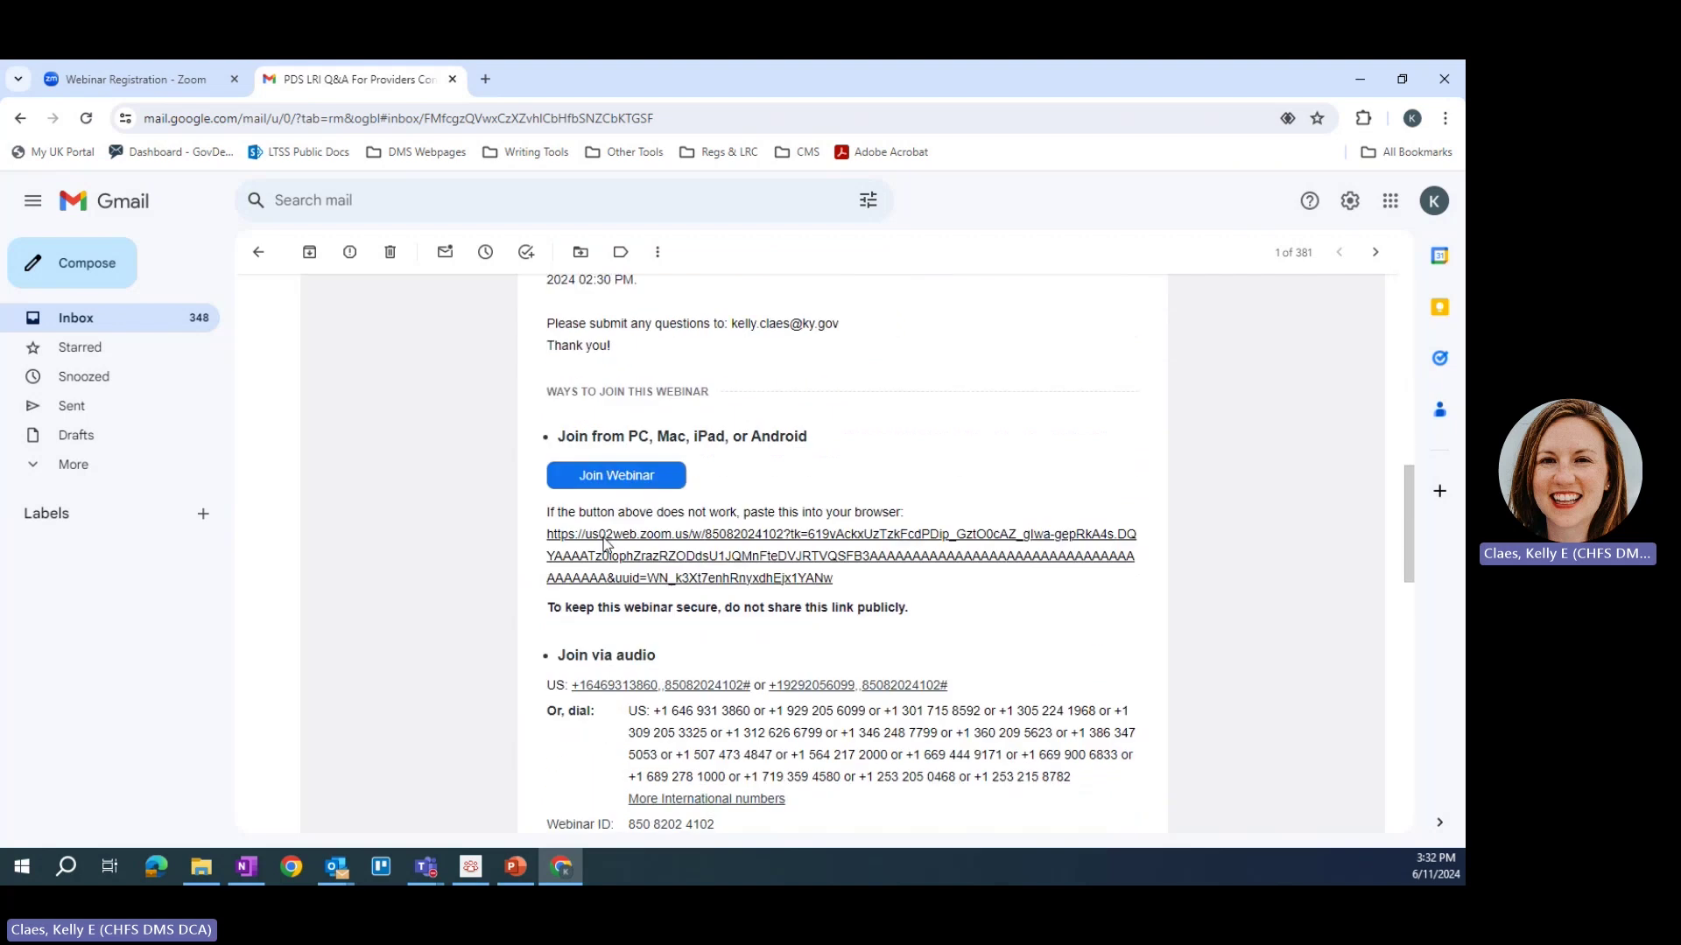
{"action": "left_click", "coordinate": [625, 477]}
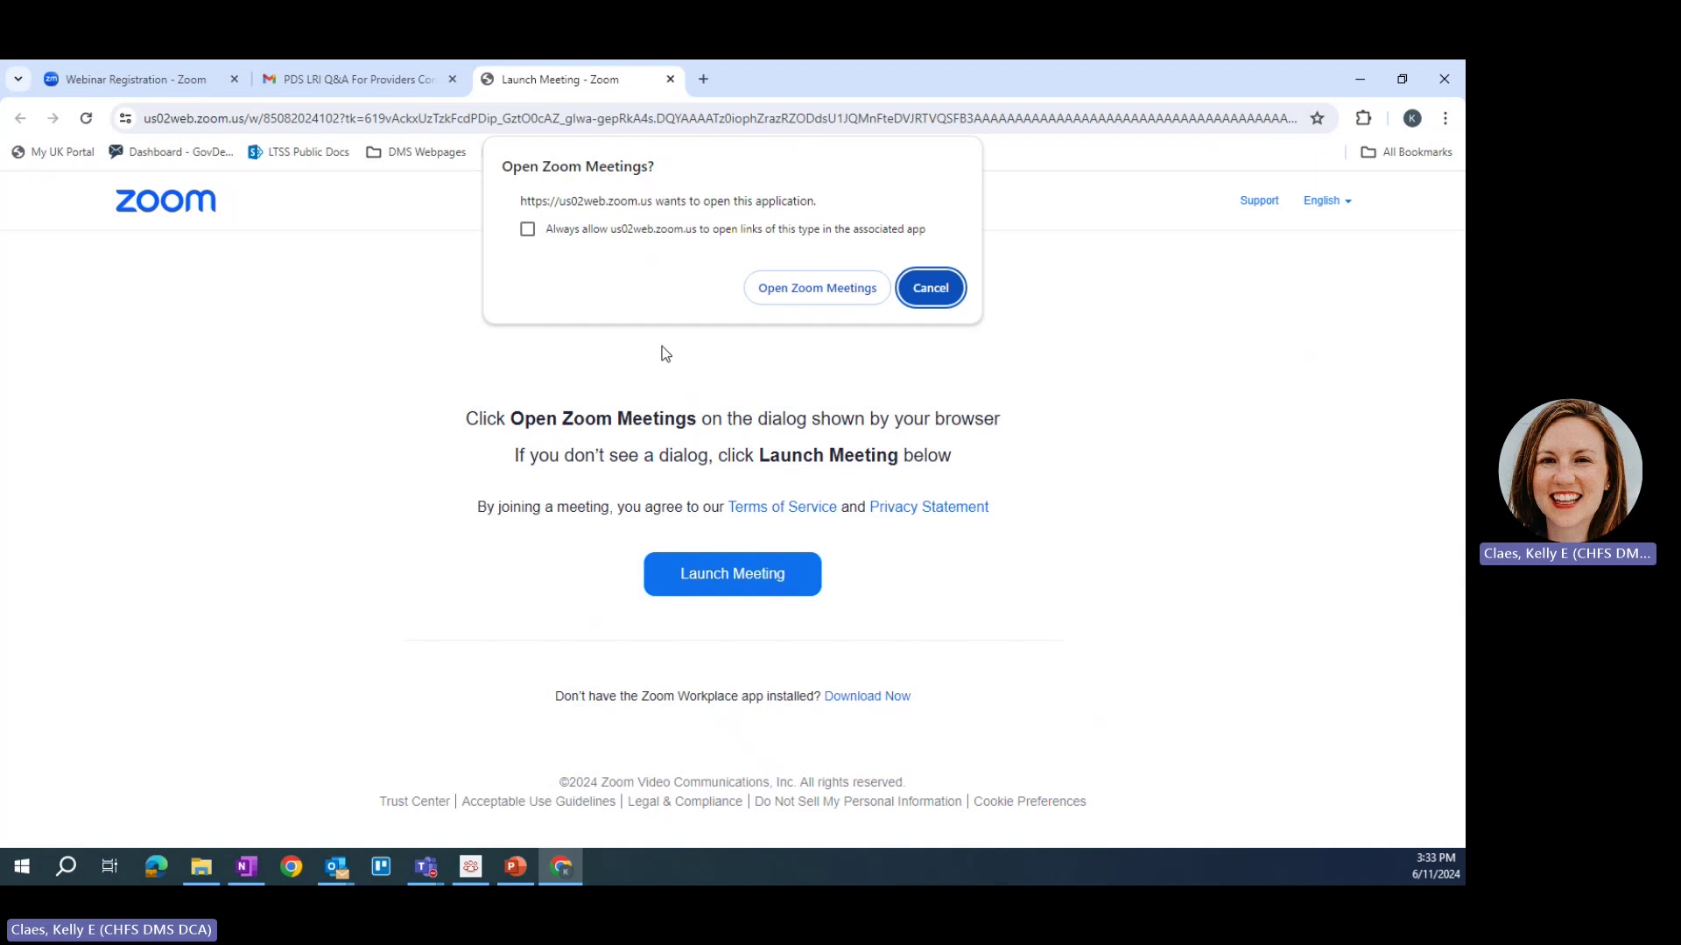
Step: Let the browser launch Zoom Meetings, bringing up the PDS LRI Q&A For Providers waiting screen
{"action": "left_click", "coordinate": [787, 295]}
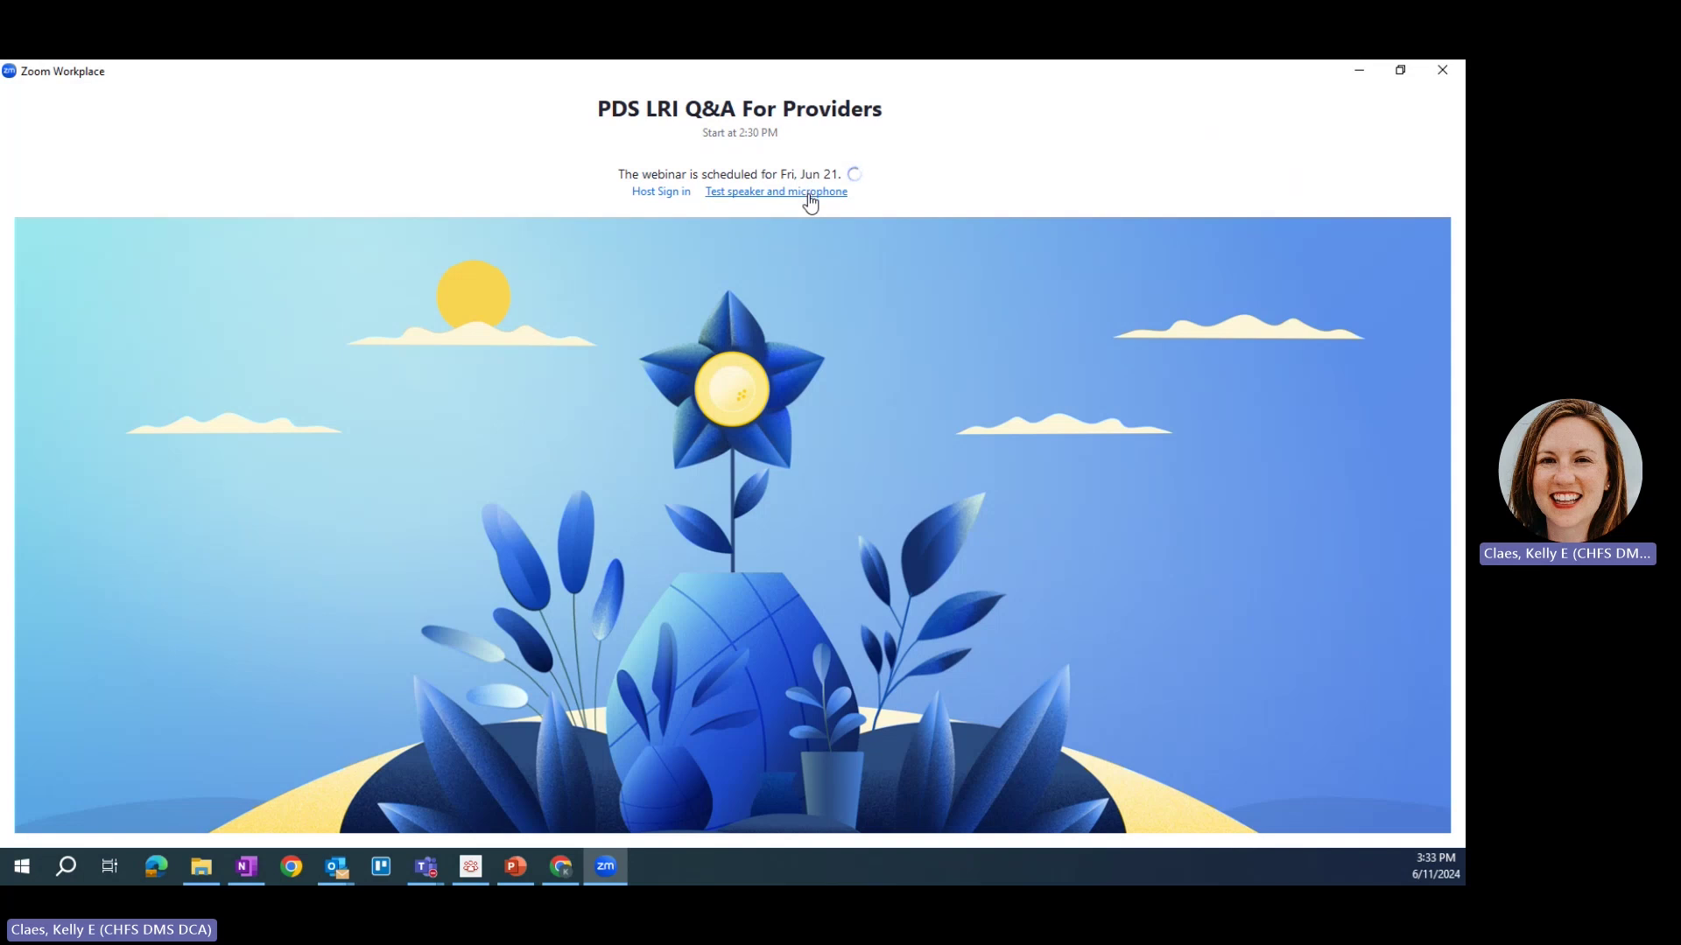
Step: Minimize the Zoom window and copy the join link from the Gmail confirmation email
{"action": "left_click", "coordinate": [1360, 72]}
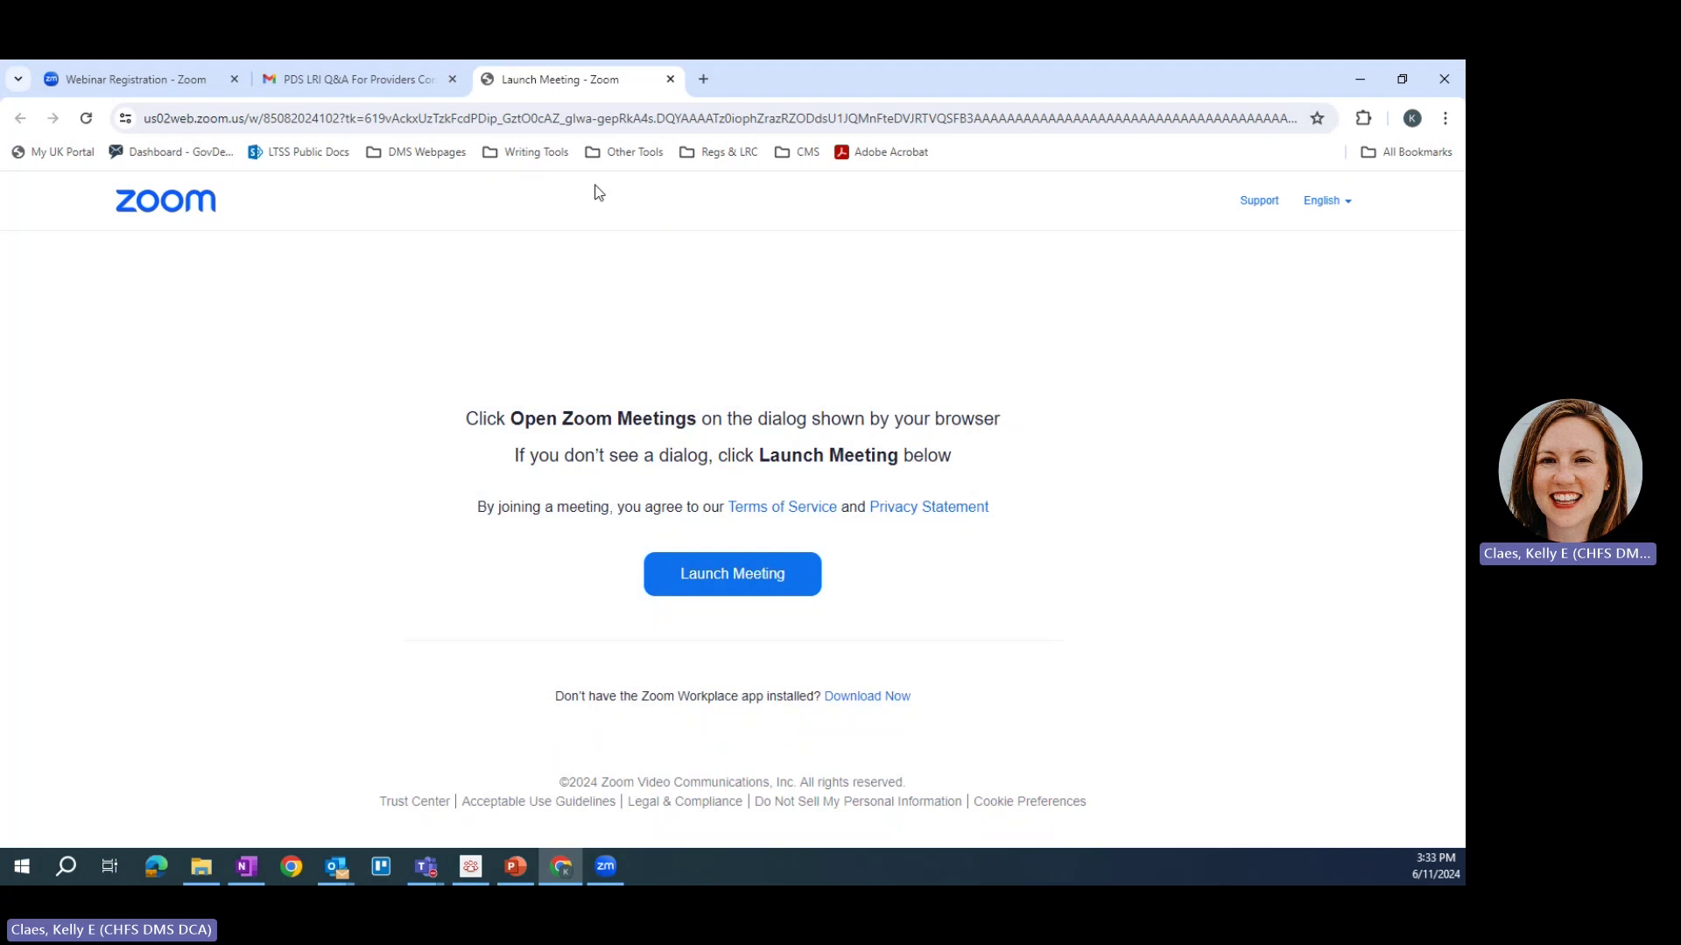
{"action": "left_click", "coordinate": [320, 80]}
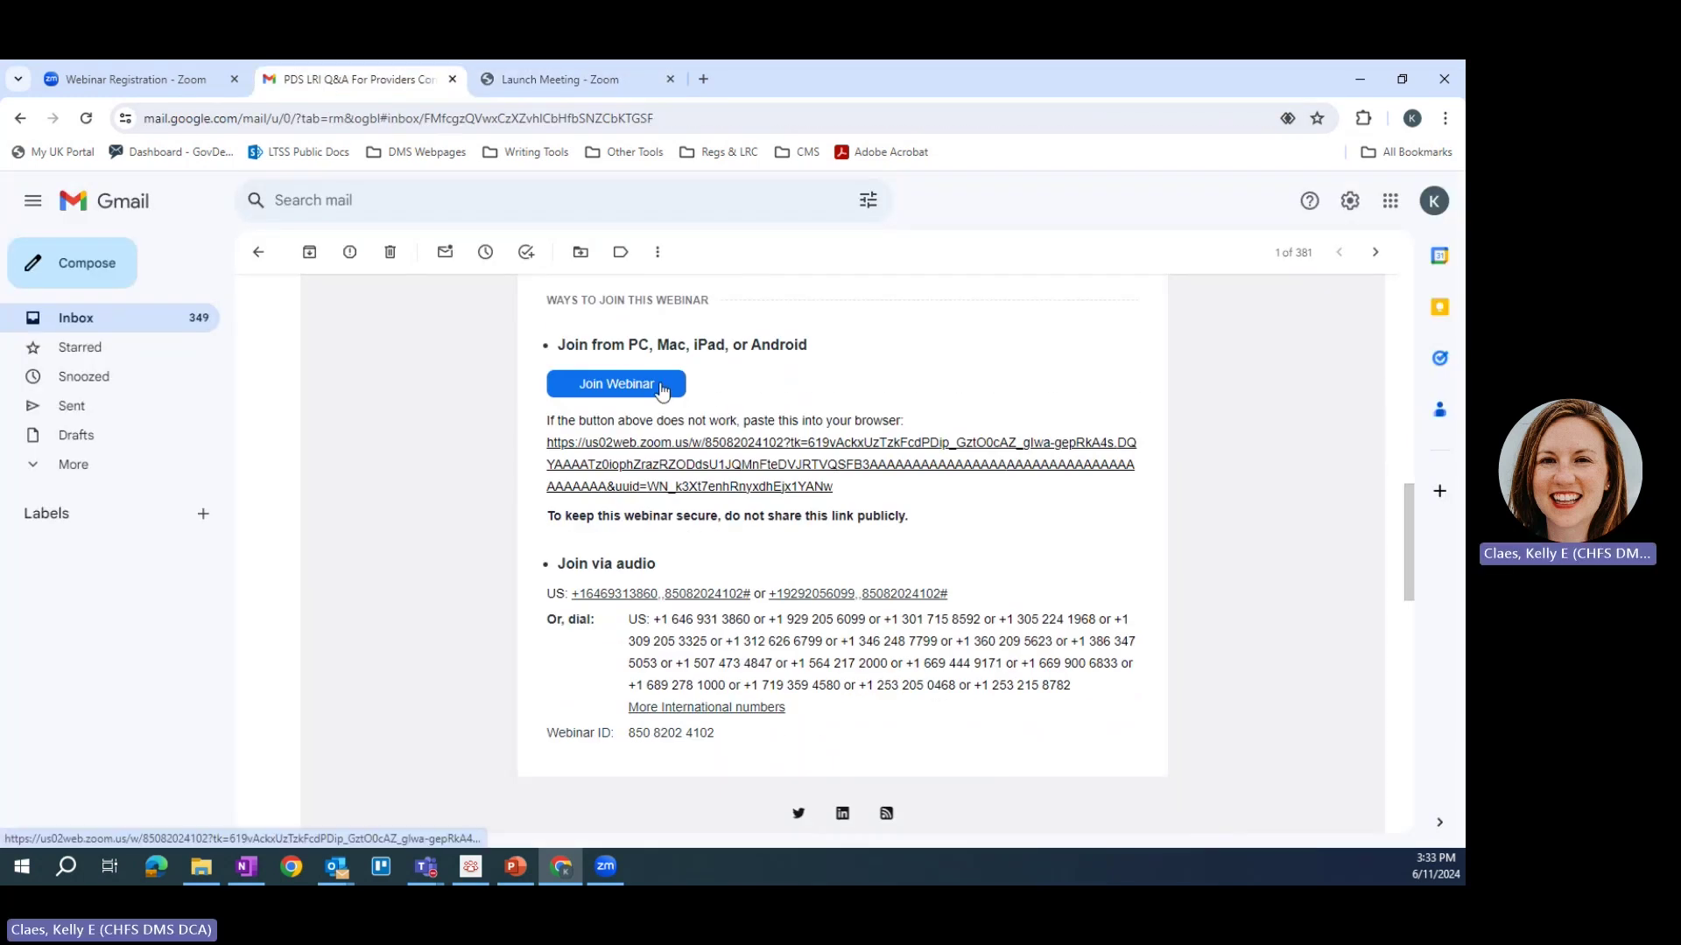
{"action": "left_click_drag", "start_coordinate": [540, 448], "coordinate": [546, 440]}
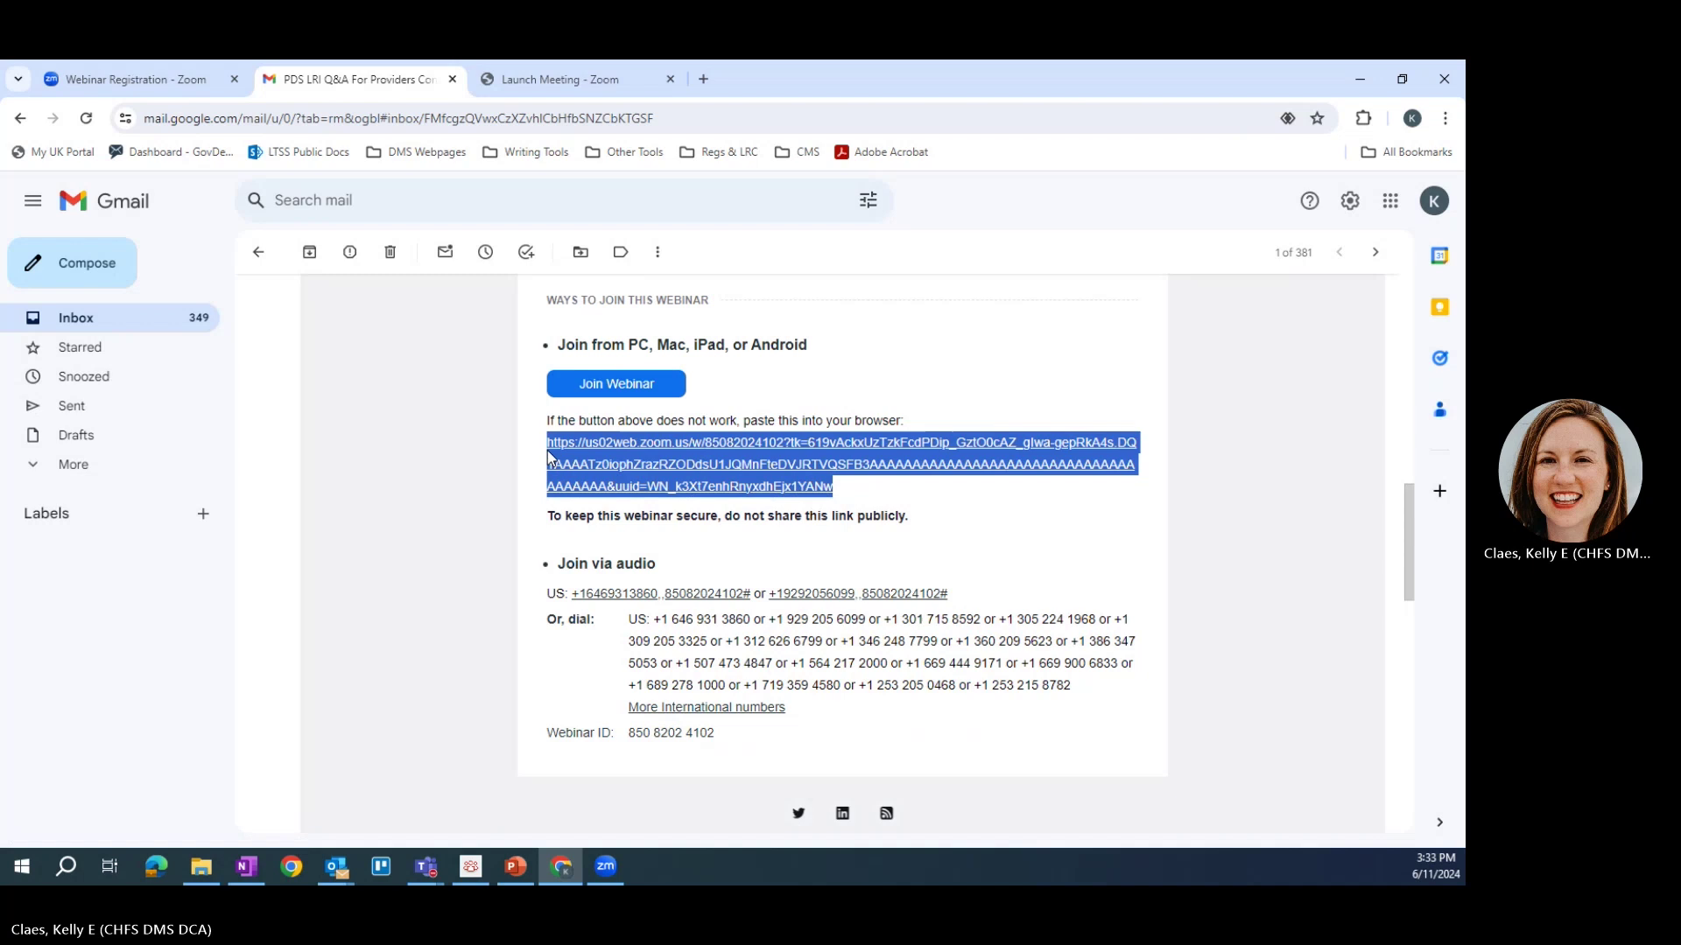
{"action": "right_click", "coordinate": [564, 461]}
{"action": "left_click", "coordinate": [607, 473]}
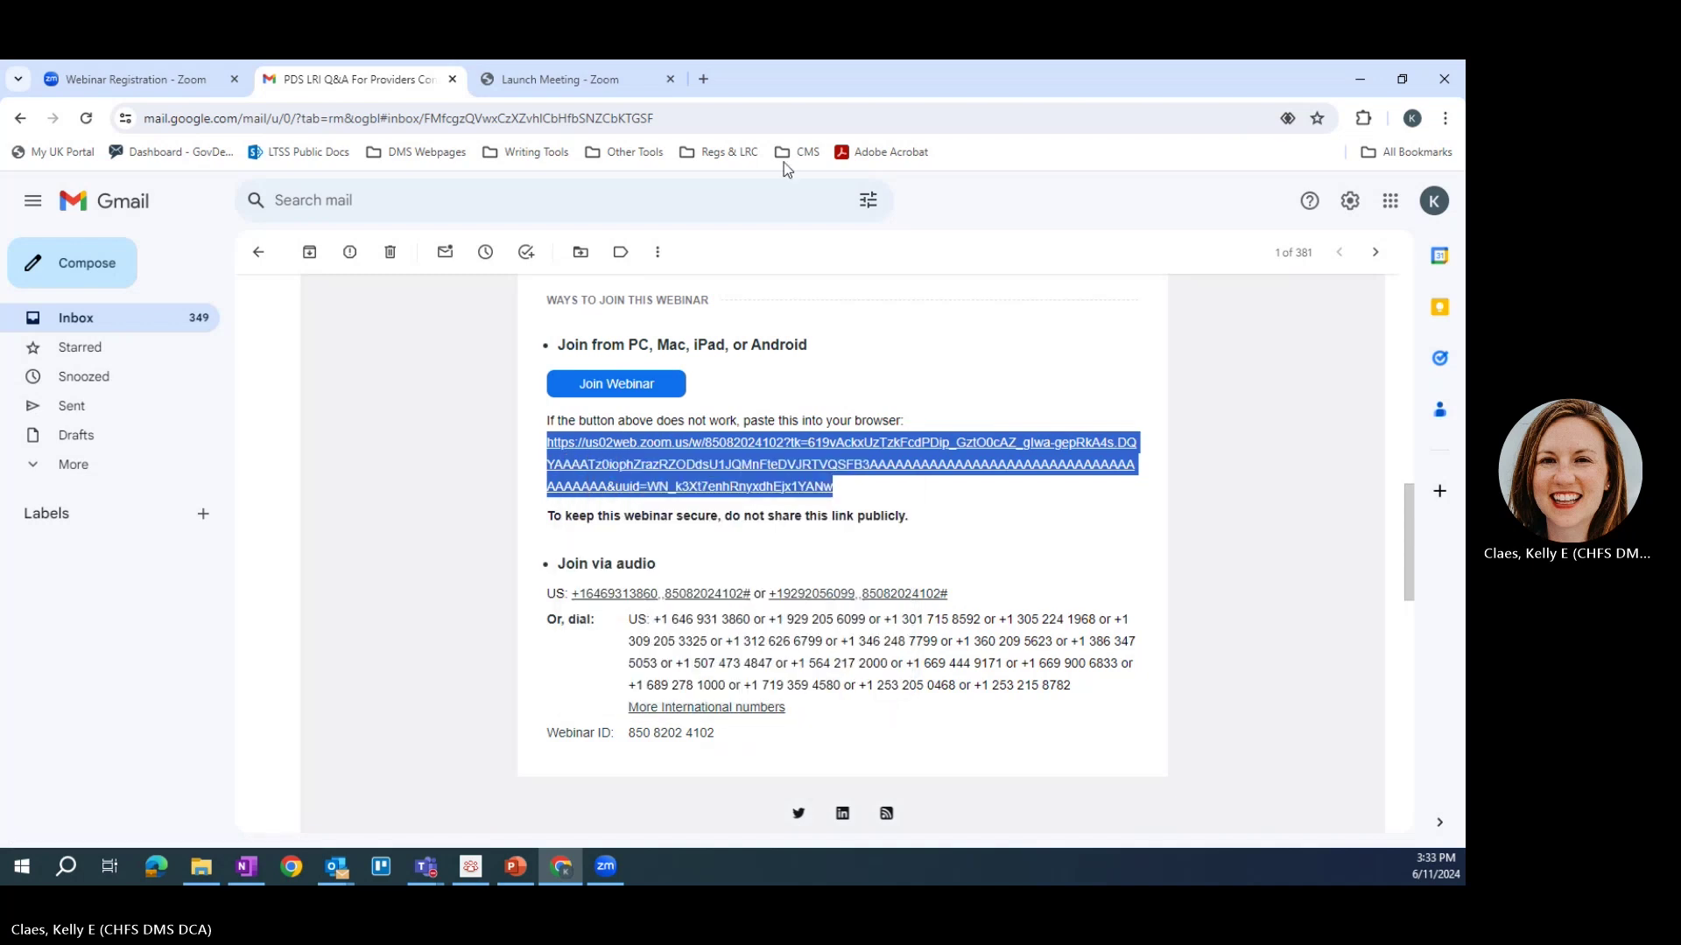
Step: Paste the copied join link into a new browser tab and load it
{"action": "left_click", "coordinate": [704, 80]}
{"action": "right_click", "coordinate": [685, 114]}
{"action": "left_click", "coordinate": [751, 266]}
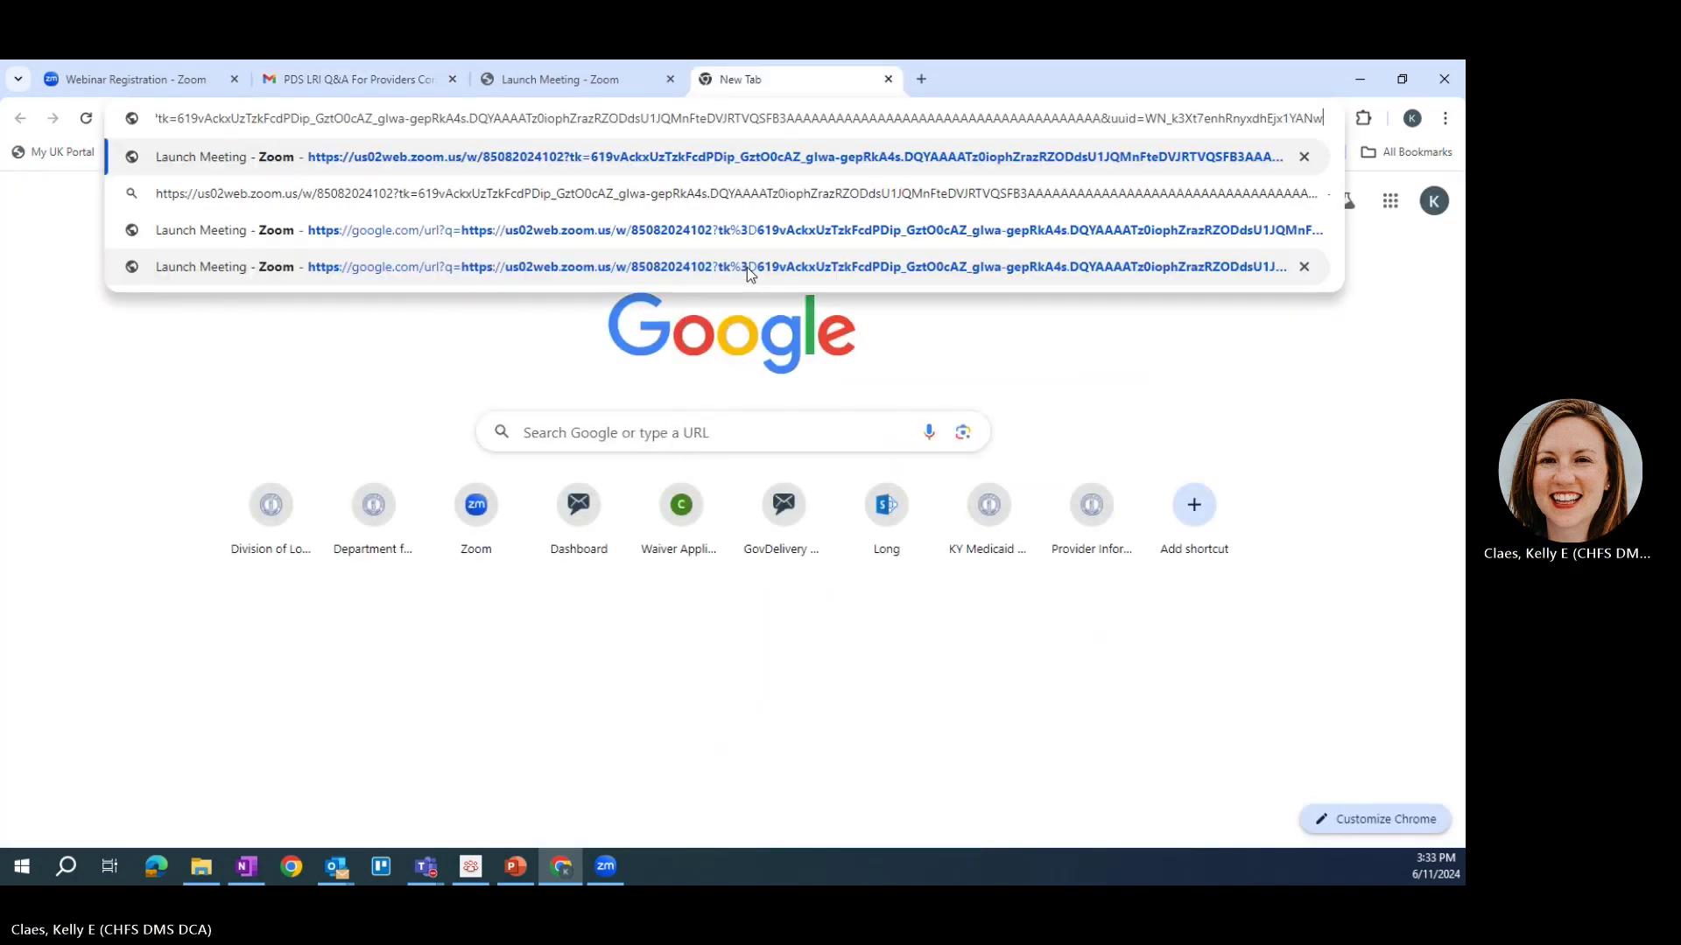
{"action": "key", "text": "Return"}
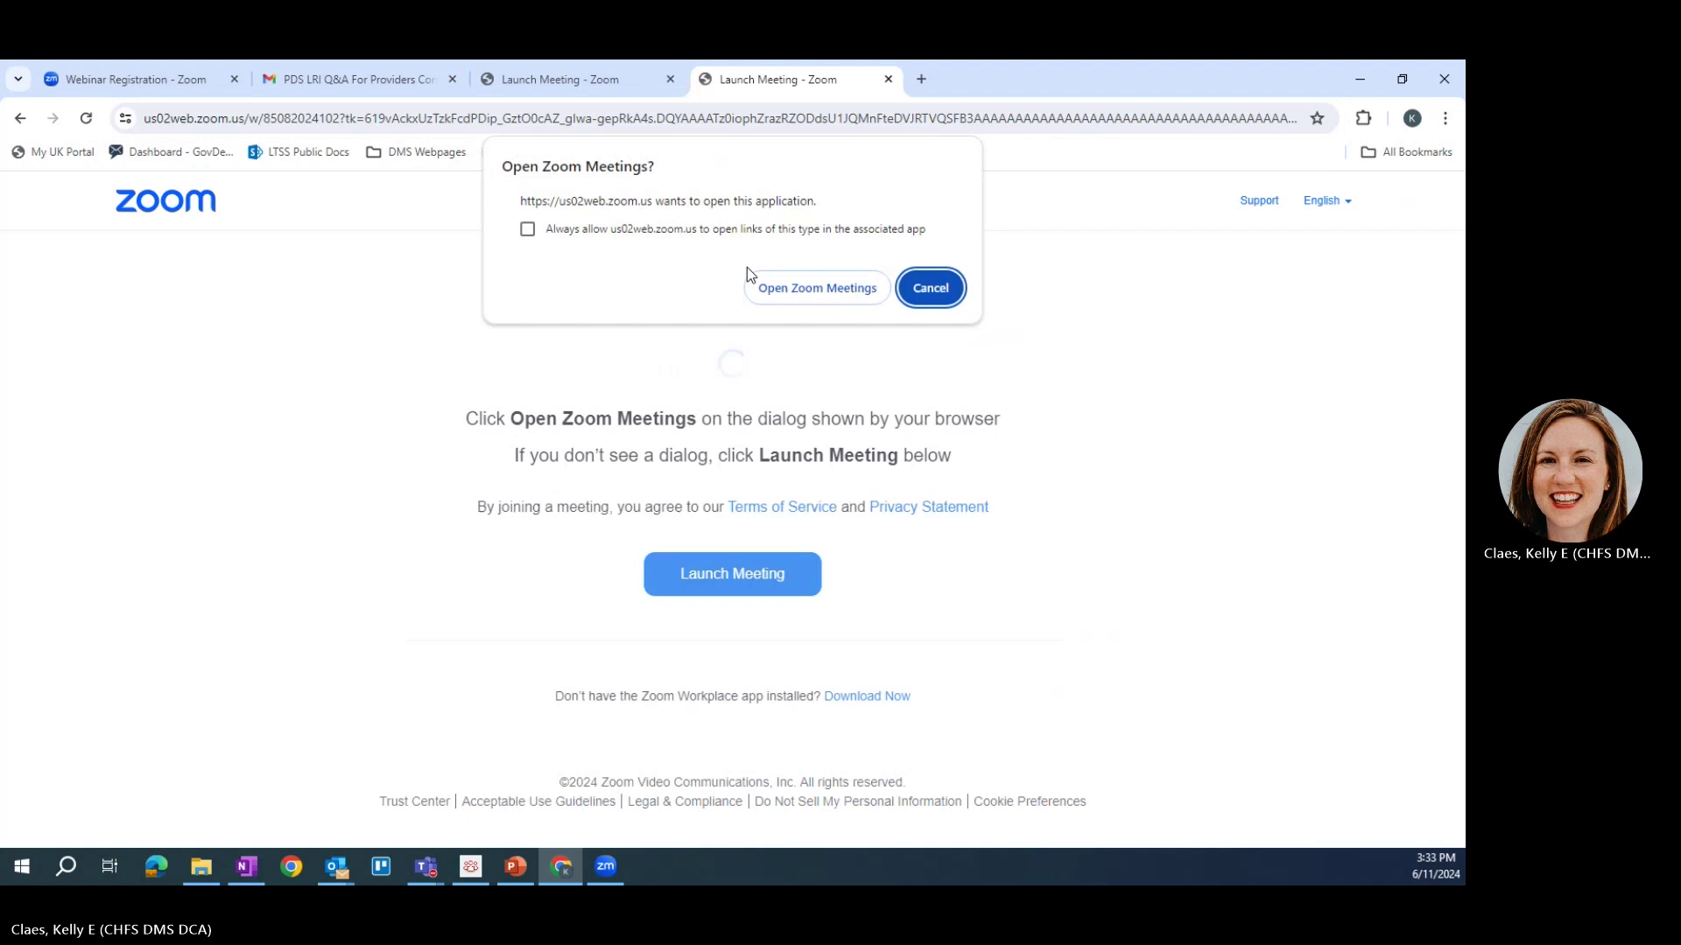
Step: Open the pasted link in Zoom Meetings to show the Fri, Jun 21 webinar waiting screen
{"action": "left_click", "coordinate": [795, 290]}
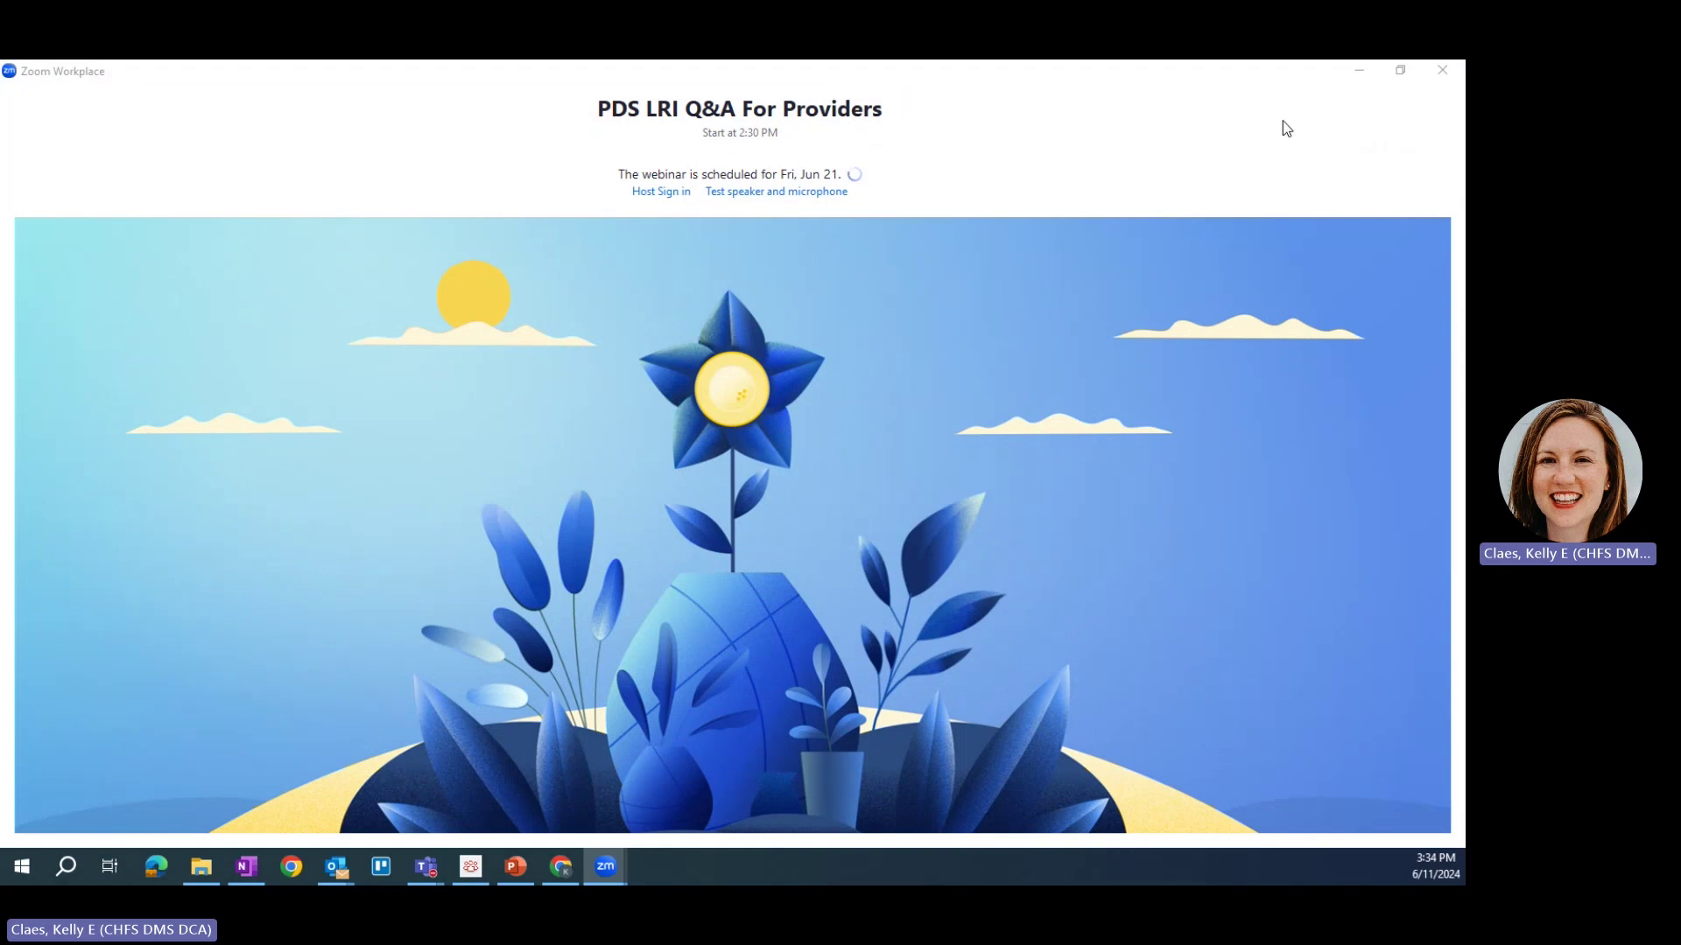
{"action": "left_click", "coordinate": [1358, 72]}
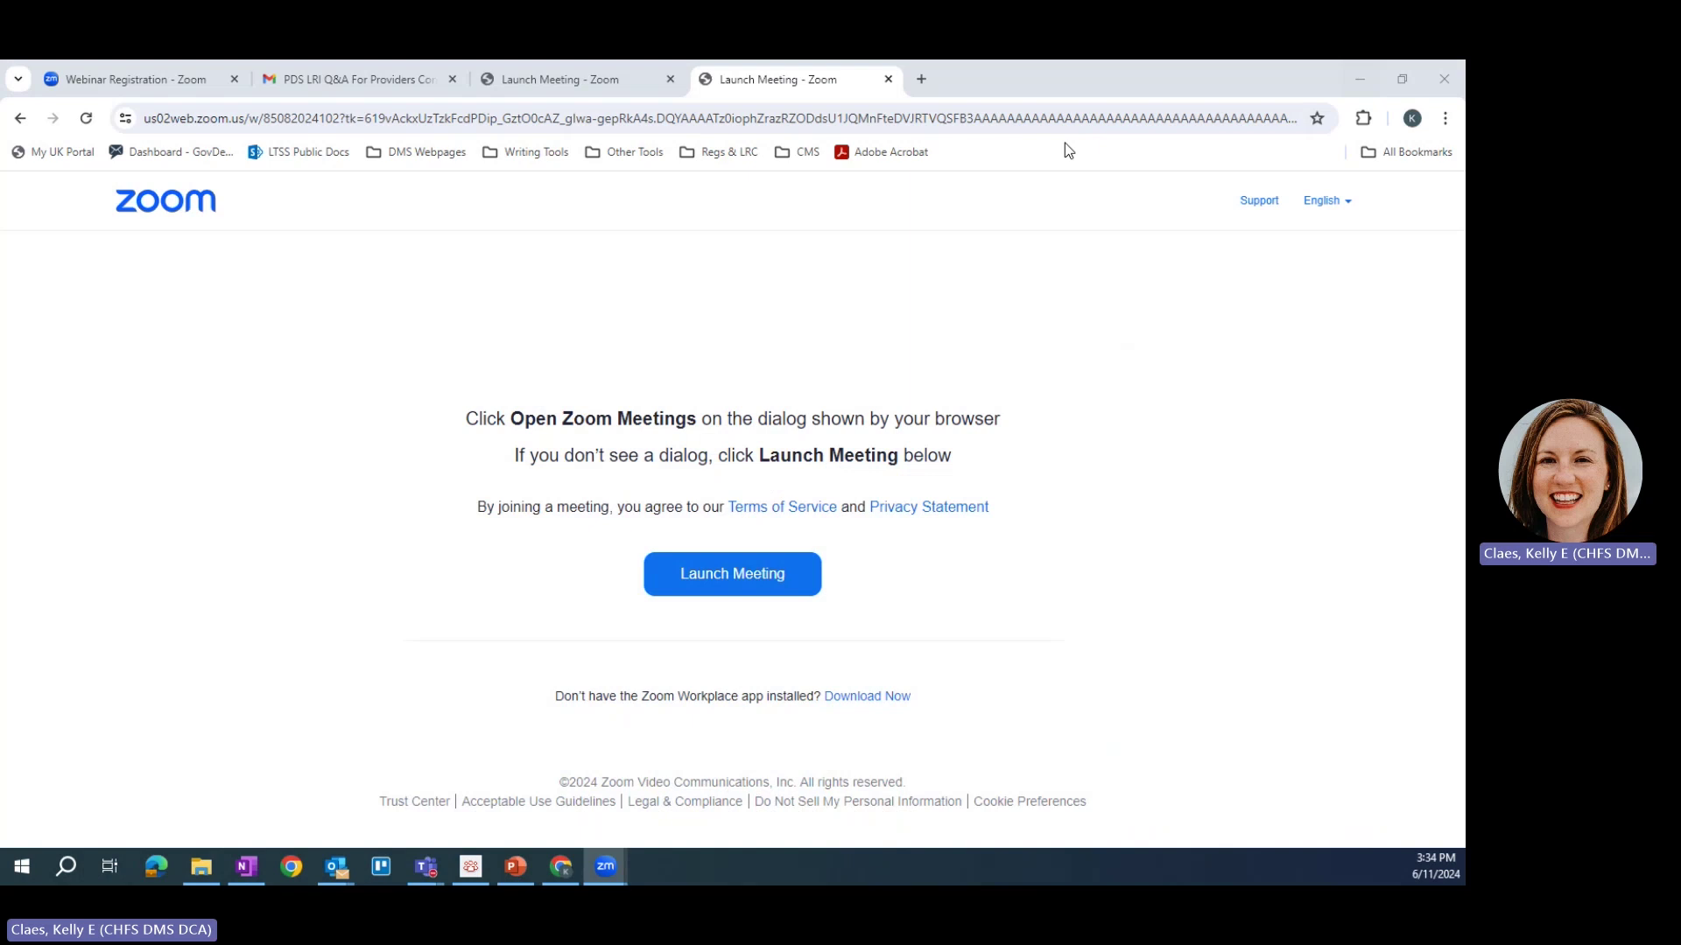
{"action": "left_click", "coordinate": [255, 79]}
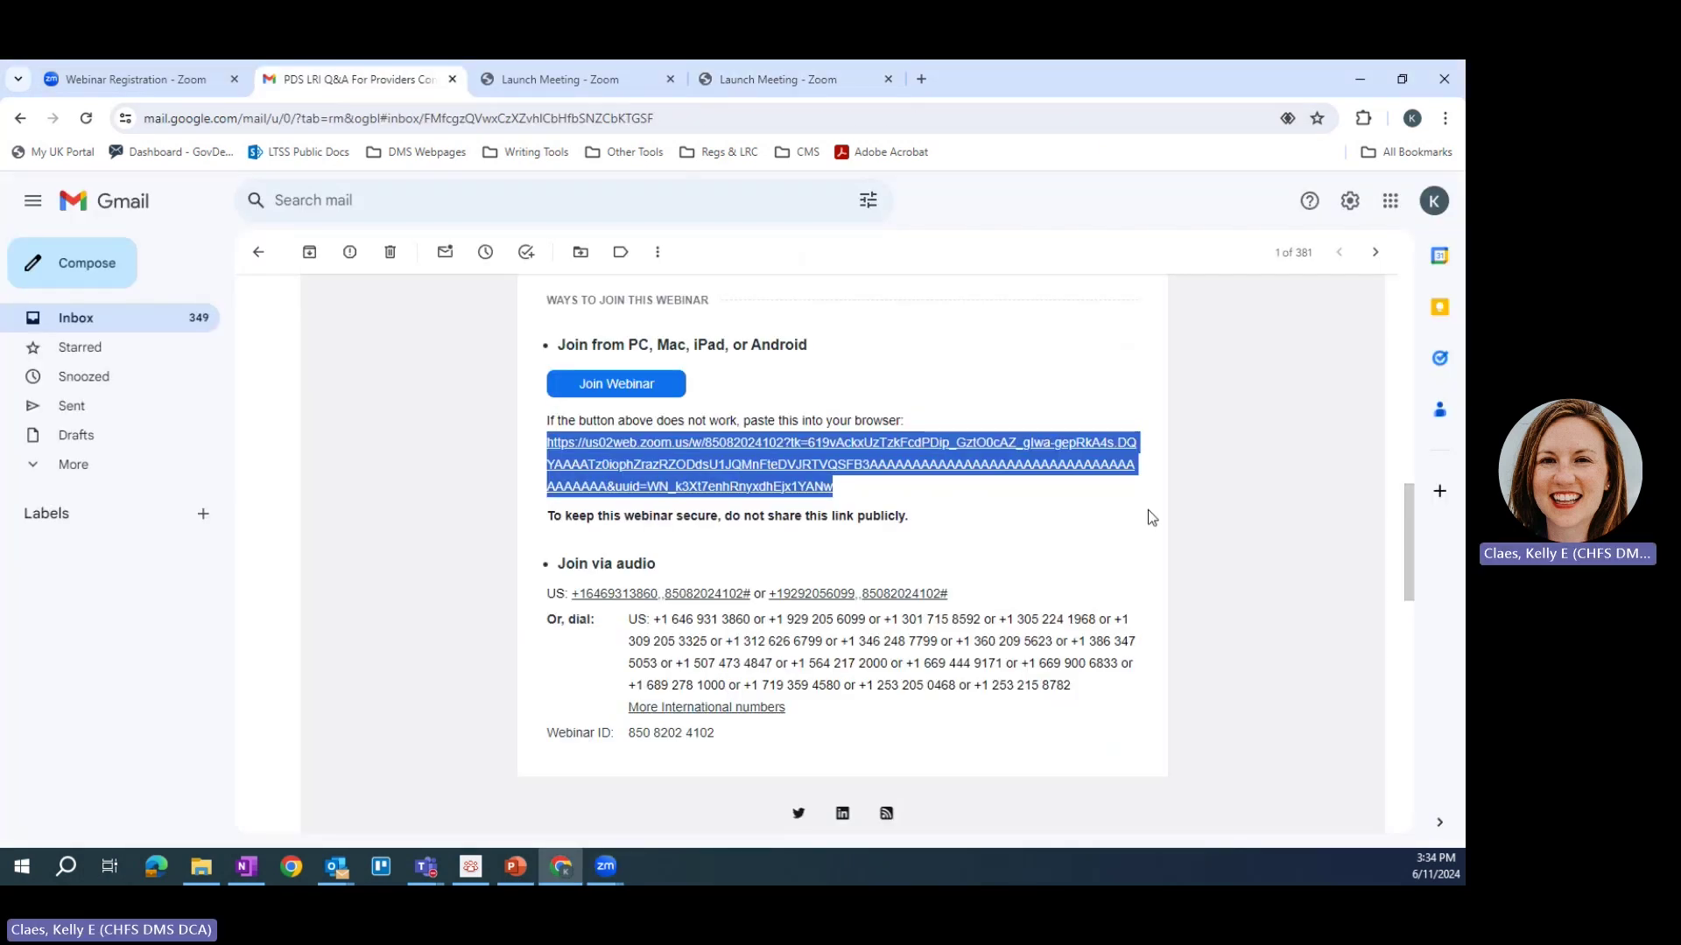
{"action": "scroll", "coordinate": [1147, 510], "scroll_direction": "down", "scroll_amount": 1}
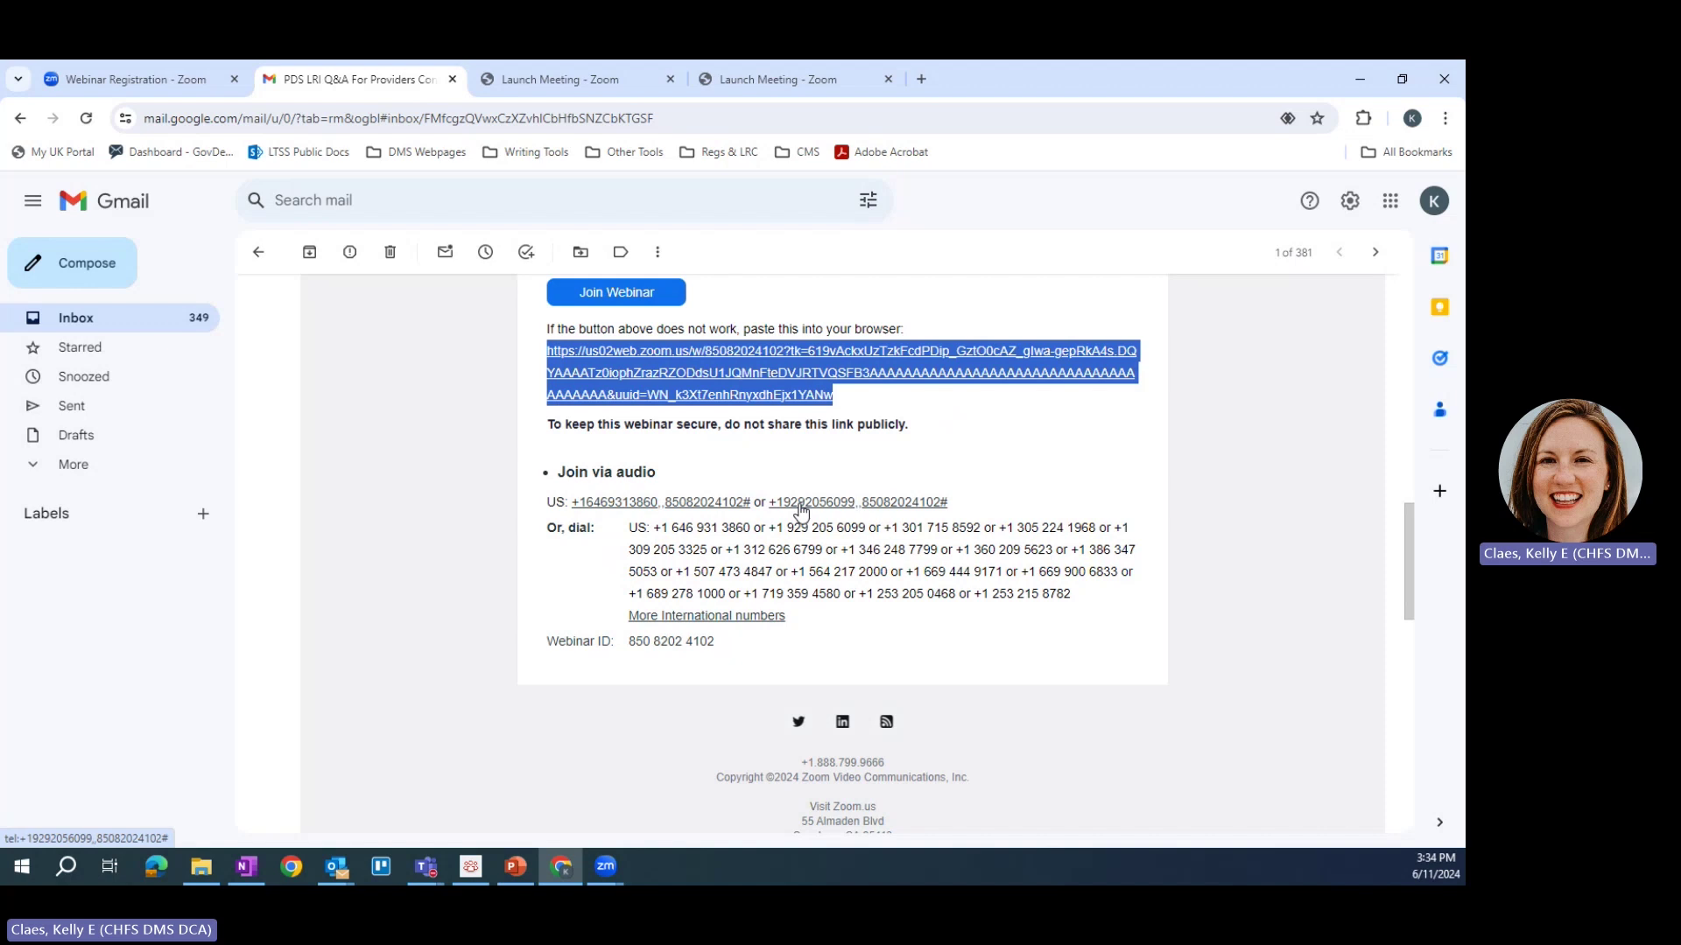
{"action": "left_click_drag", "start_coordinate": [637, 527], "coordinate": [1111, 595]}
{"action": "left_click_drag", "start_coordinate": [629, 646], "coordinate": [721, 659]}
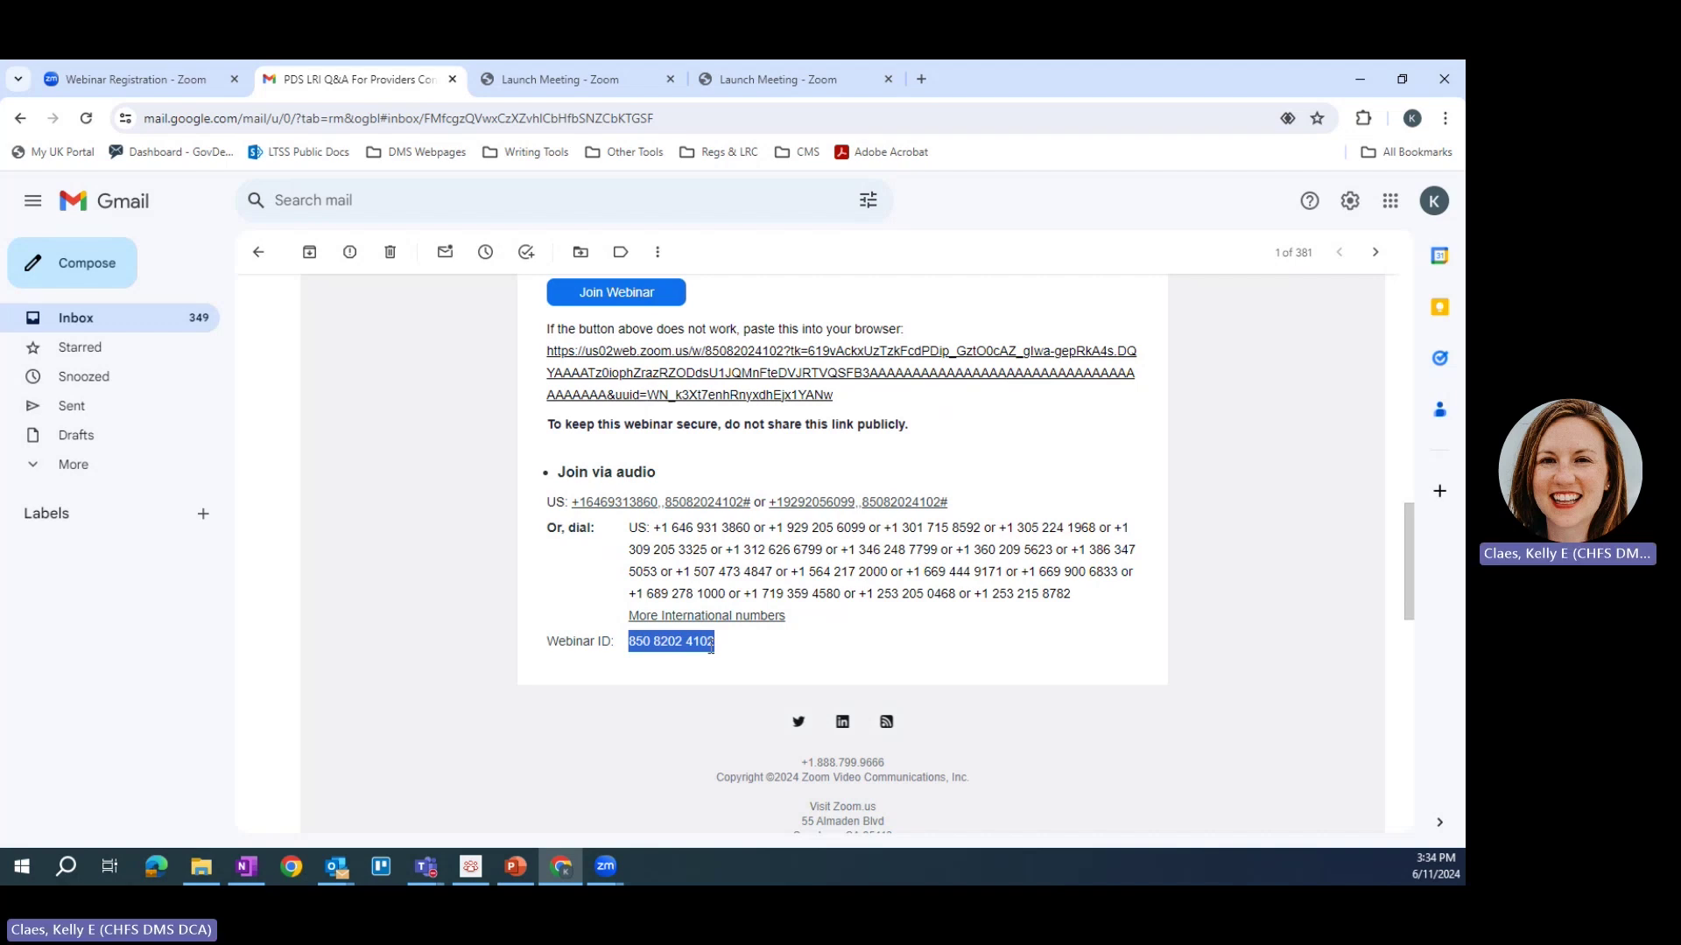
Step: Scroll up and select the 'Please submit any questions to:' line in the confirmation email
{"action": "scroll", "coordinate": [711, 646], "scroll_direction": "up", "scroll_amount": 3}
{"action": "scroll", "coordinate": [711, 646], "scroll_direction": "up", "scroll_amount": 2}
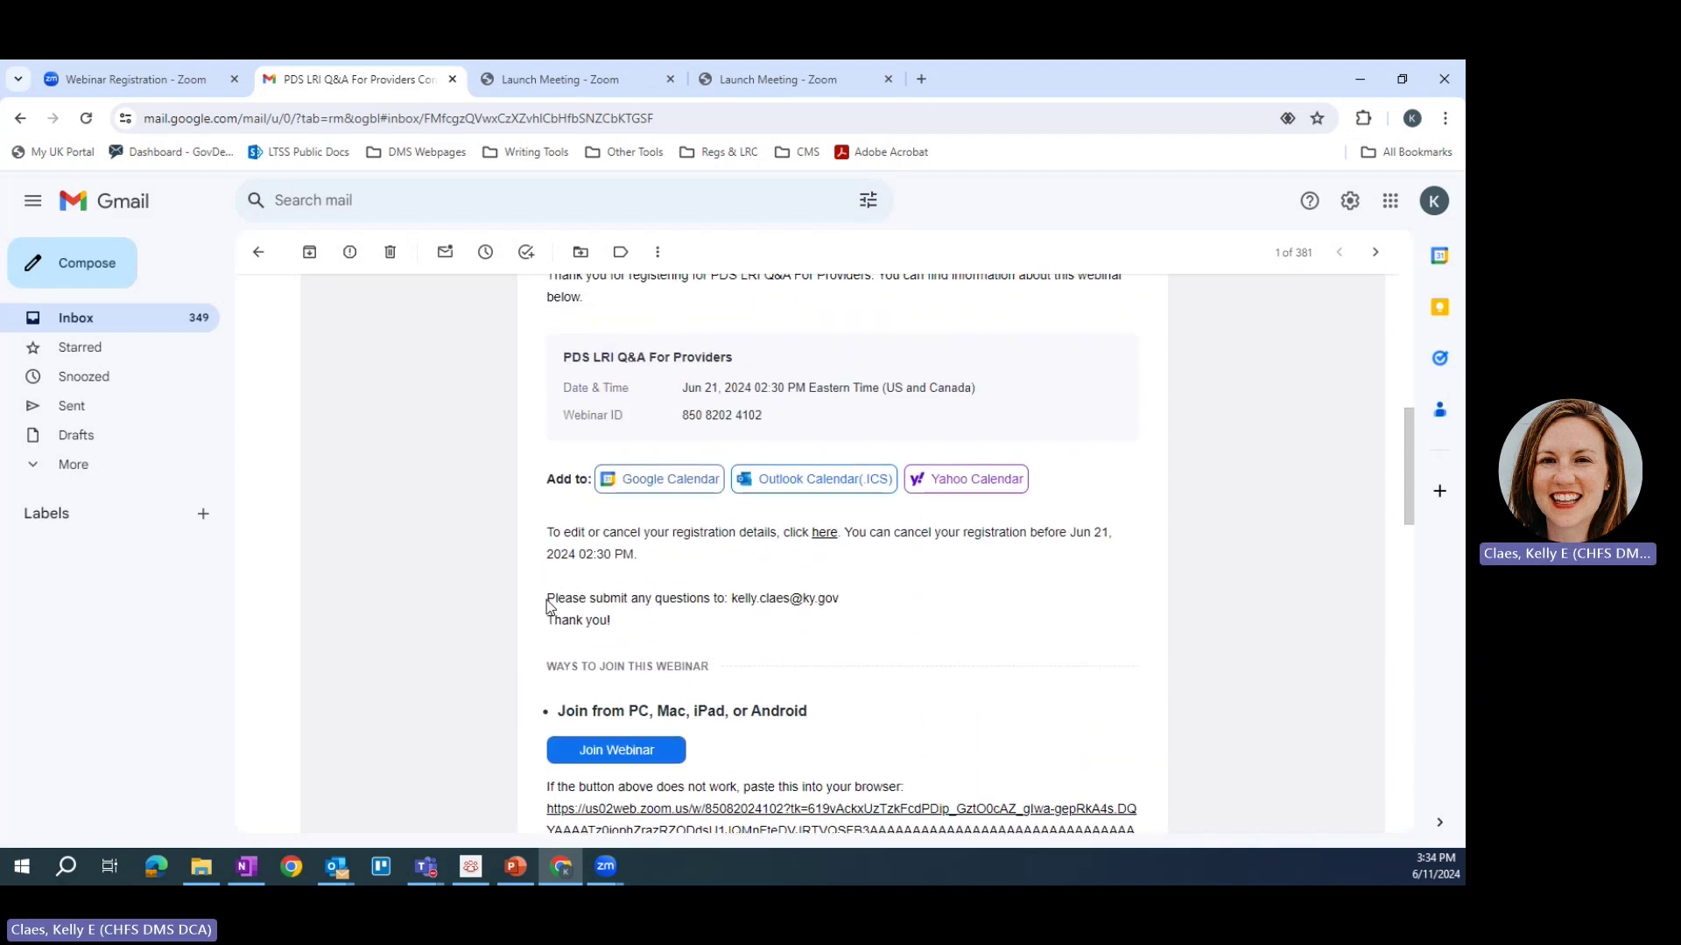
{"action": "triple_click", "coordinate": [825, 595]}
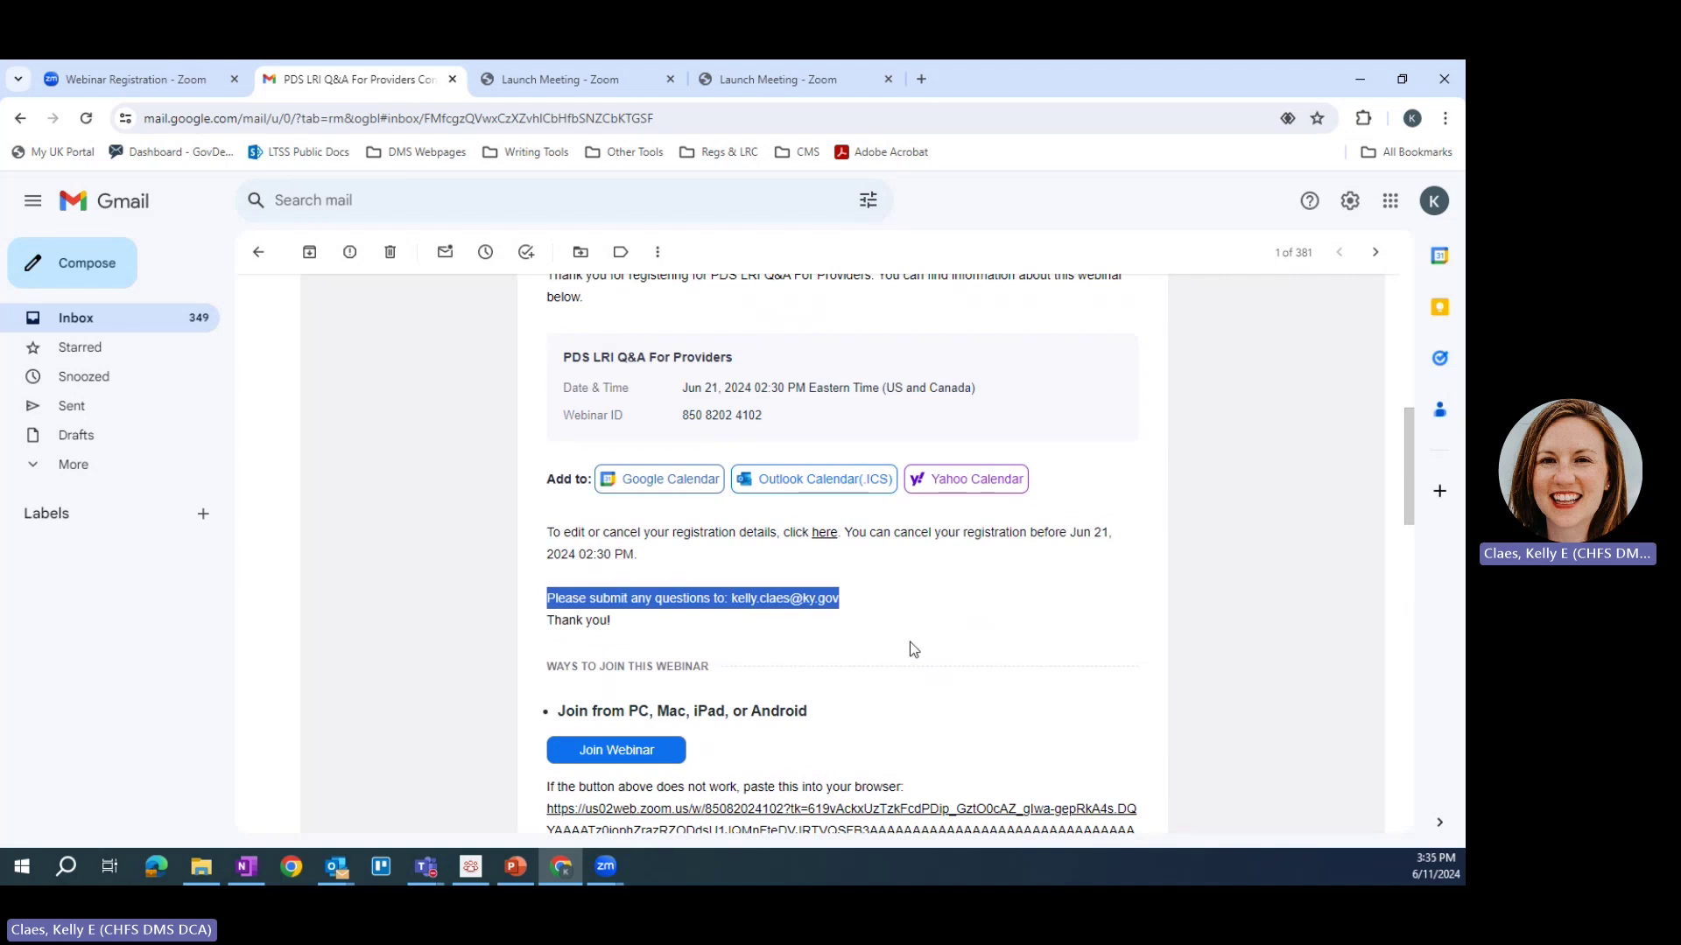